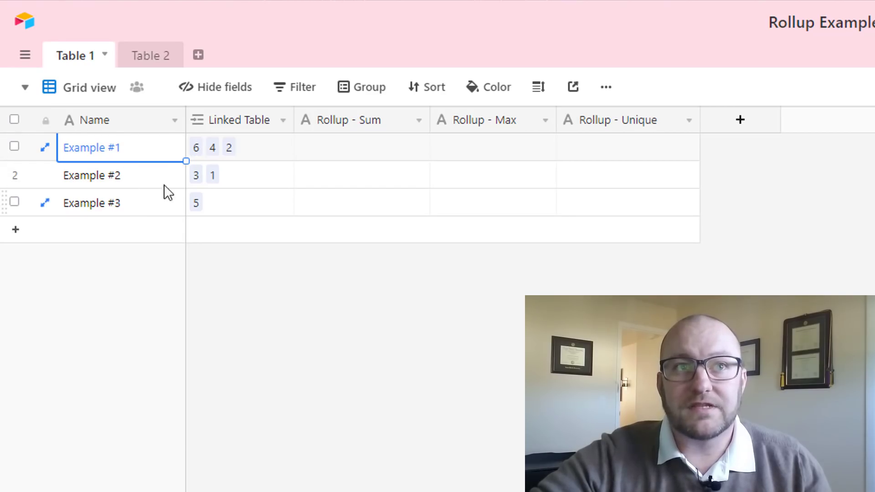
# Inspect Example #1's linked records and the Table 2 records, then return to Table 1
pyautogui.click(254, 149)
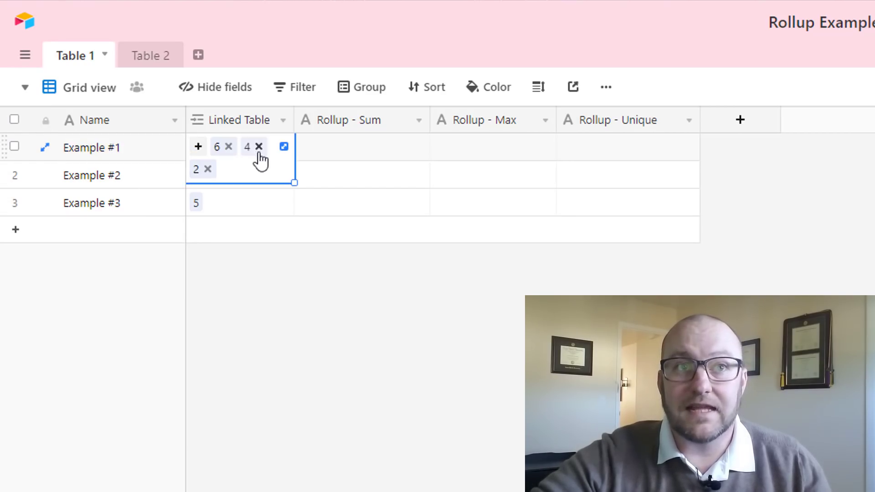
pyautogui.click(341, 176)
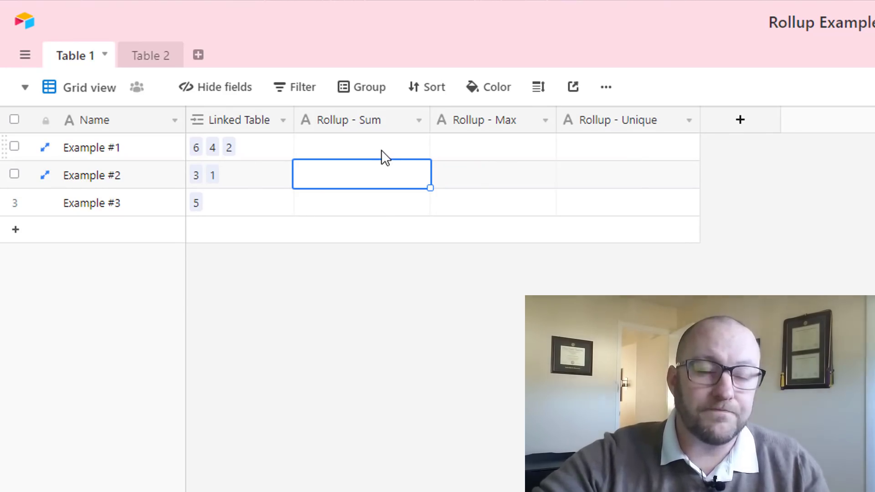
pyautogui.click(149, 61)
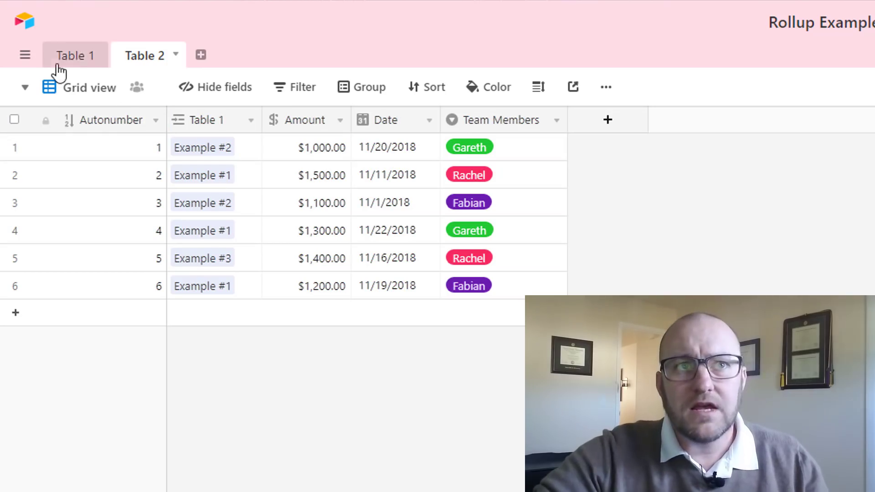
pyautogui.click(74, 68)
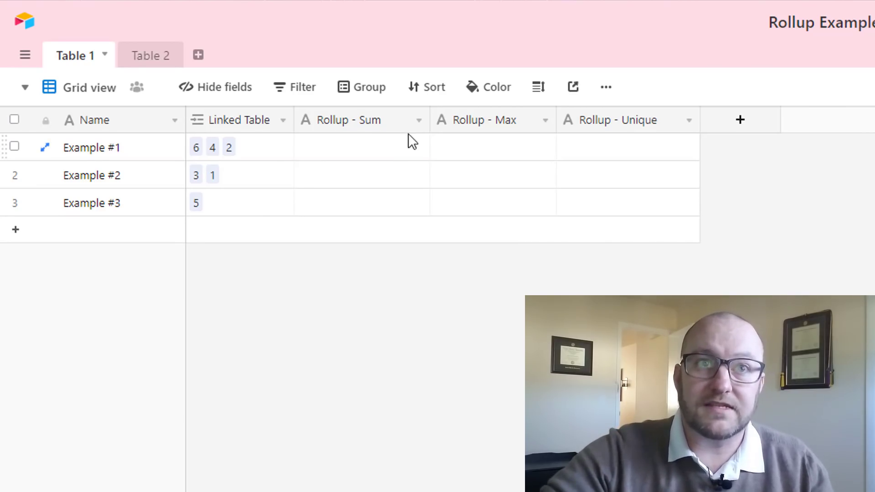
# Change the Rollup - Sum field's type to Rollup
pyautogui.click(420, 127)
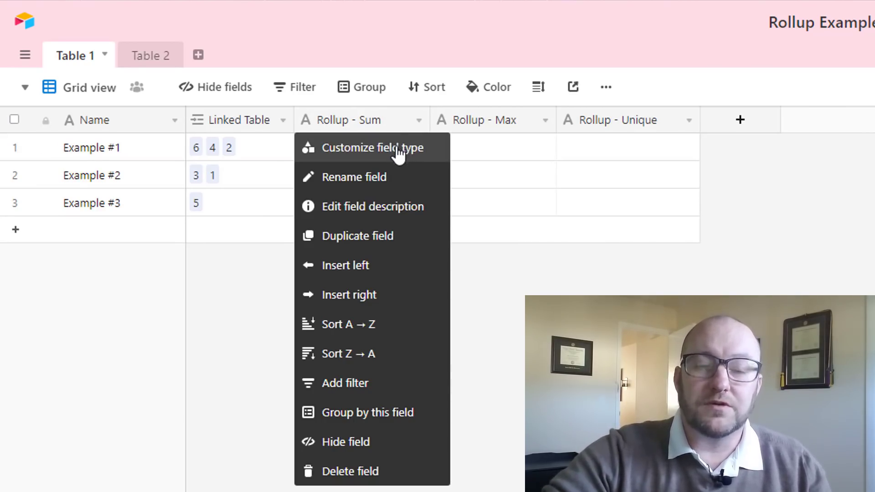
pyautogui.click(400, 152)
pyautogui.click(365, 205)
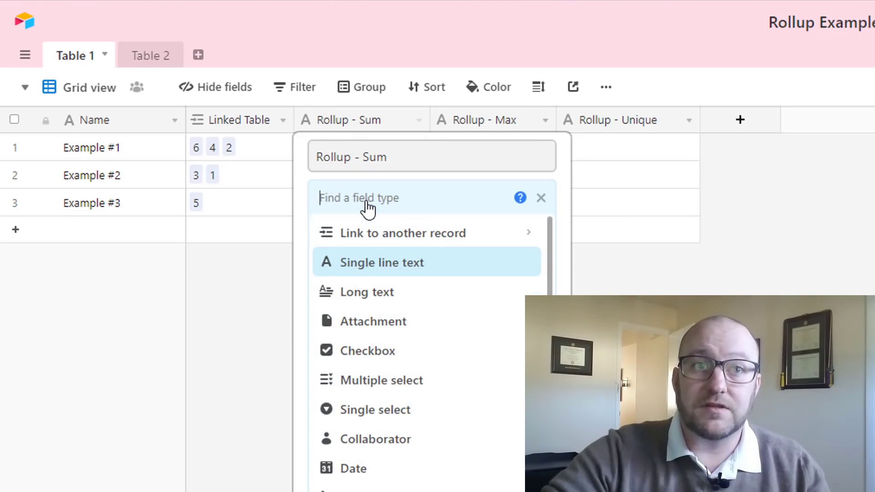
pyautogui.write('r')
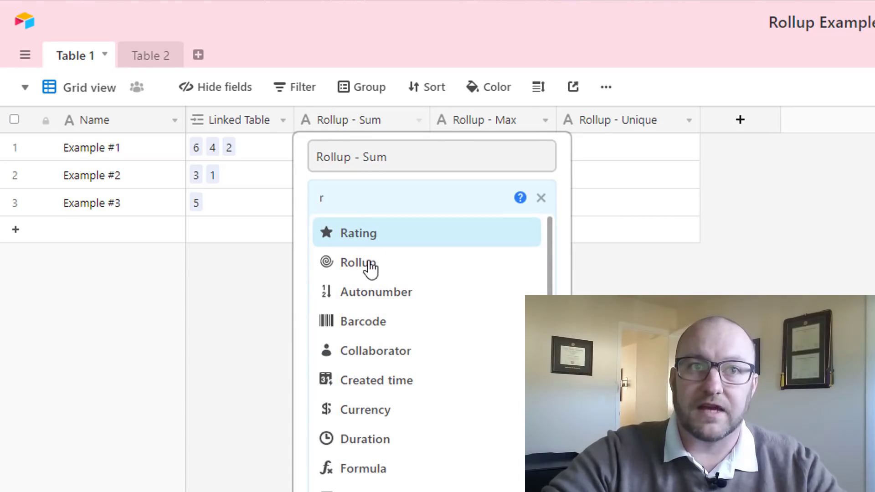
pyautogui.click(370, 267)
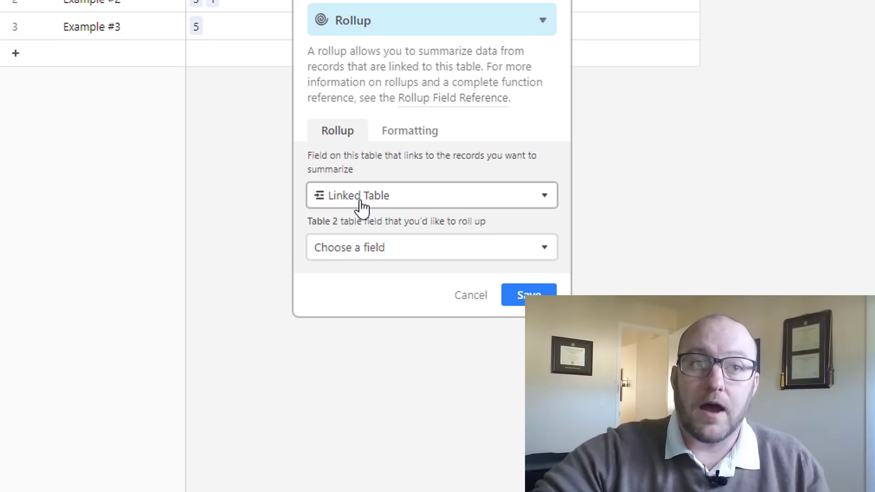
# Roll up Table 2's Amount through Linked Table using SUM(values)
pyautogui.click(362, 380)
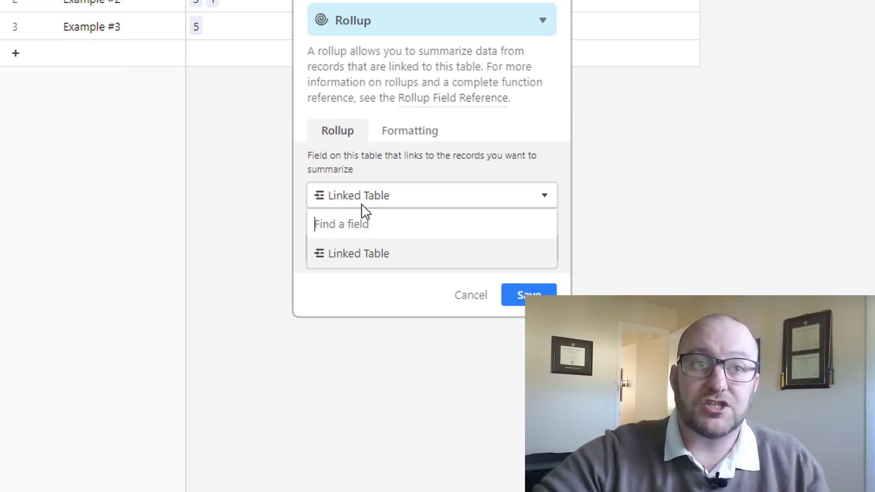
pyautogui.click(348, 258)
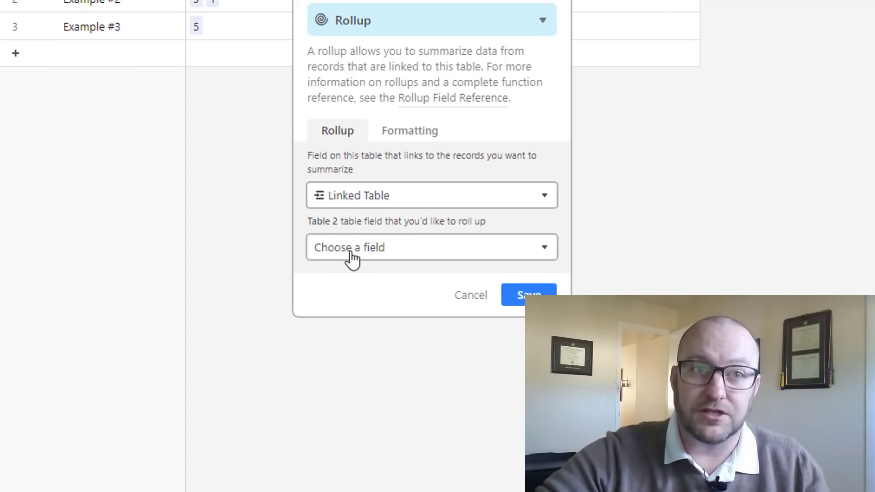
pyautogui.click(353, 259)
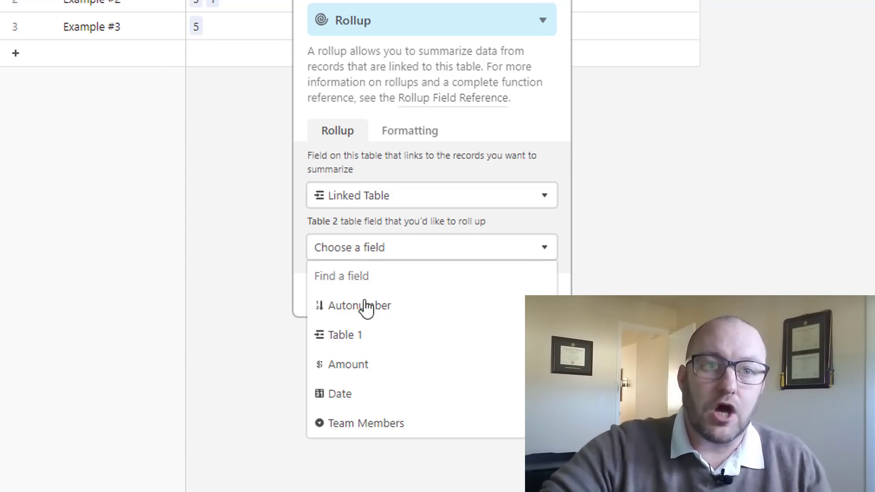
pyautogui.click(362, 366)
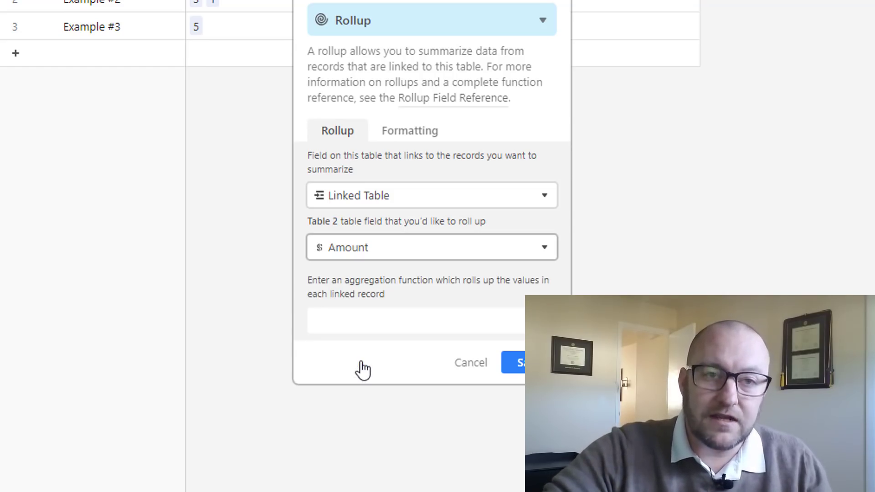
pyautogui.click(351, 322)
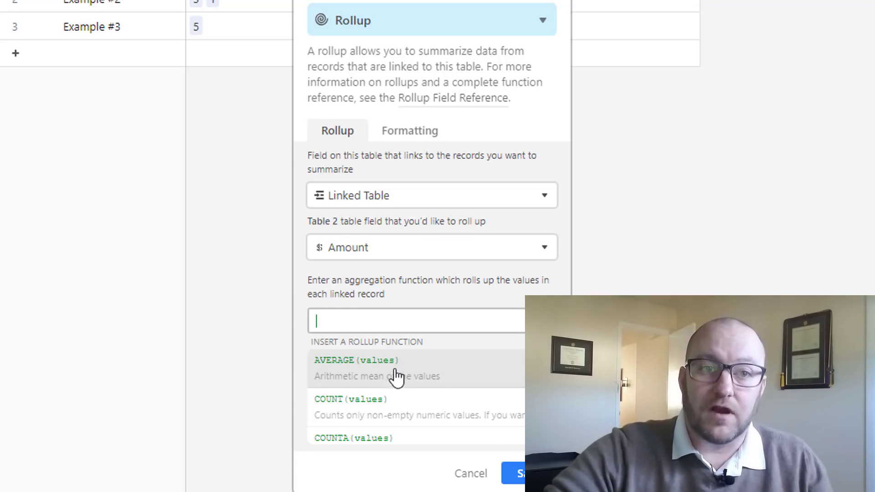
pyautogui.scroll(-4, 401, 382)
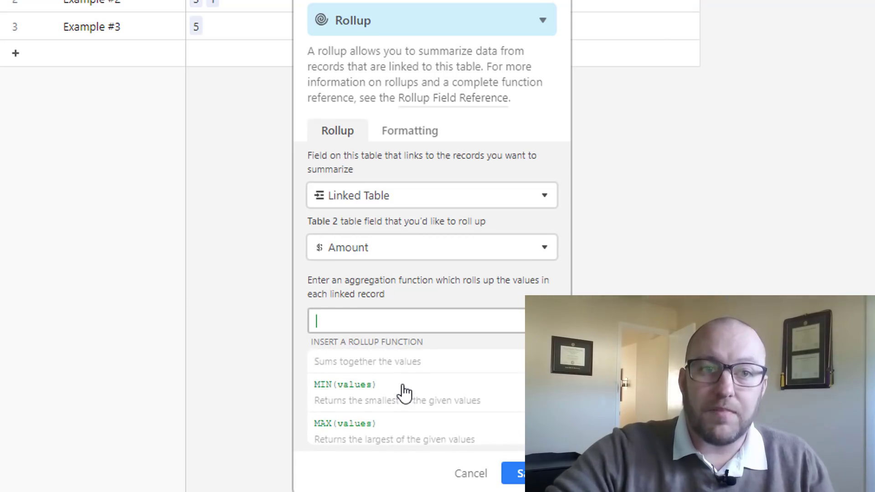
pyautogui.scroll(2, 404, 392)
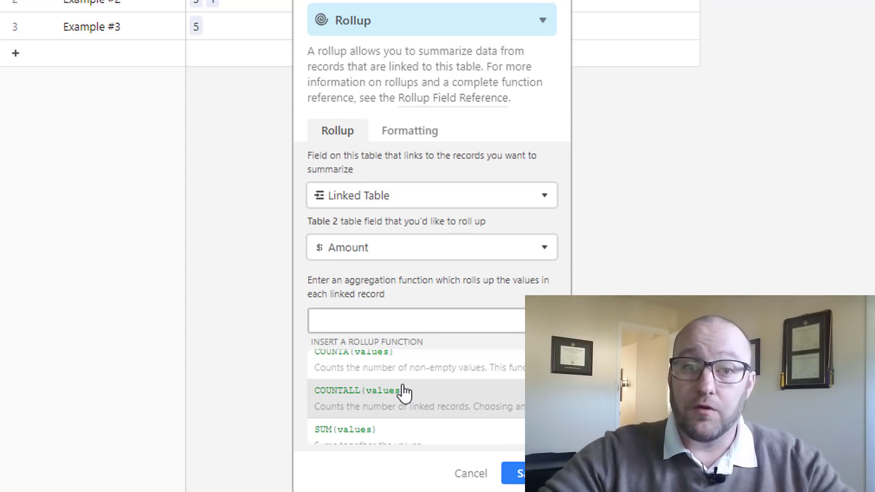
pyautogui.write('s')
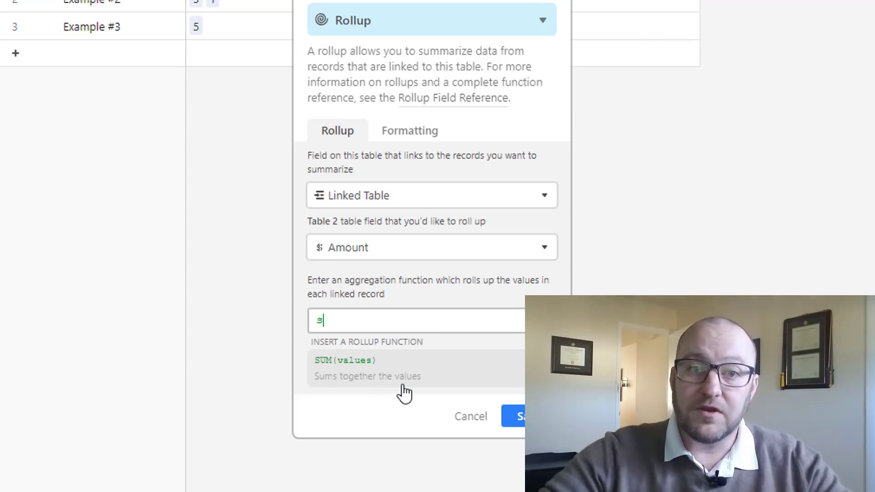
pyautogui.click(344, 372)
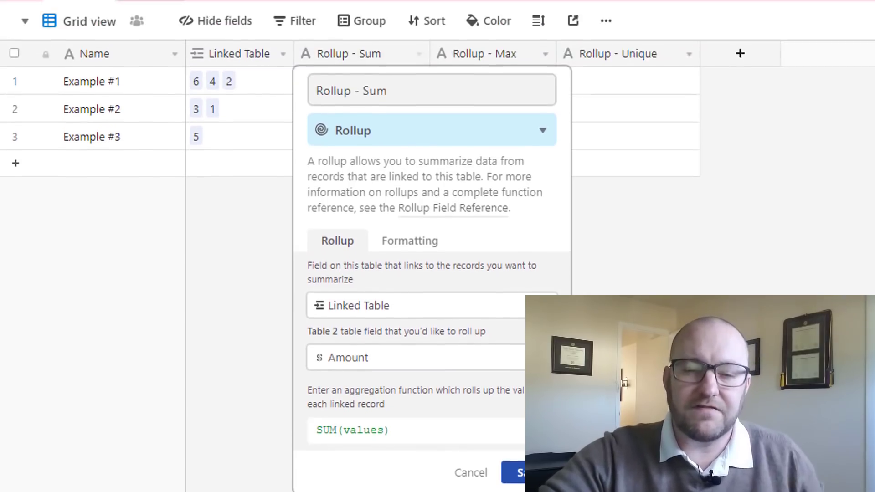
# Save the rollup, format Rollup - Sum as Currency ($), and narrow its column
pyautogui.click(517, 473)
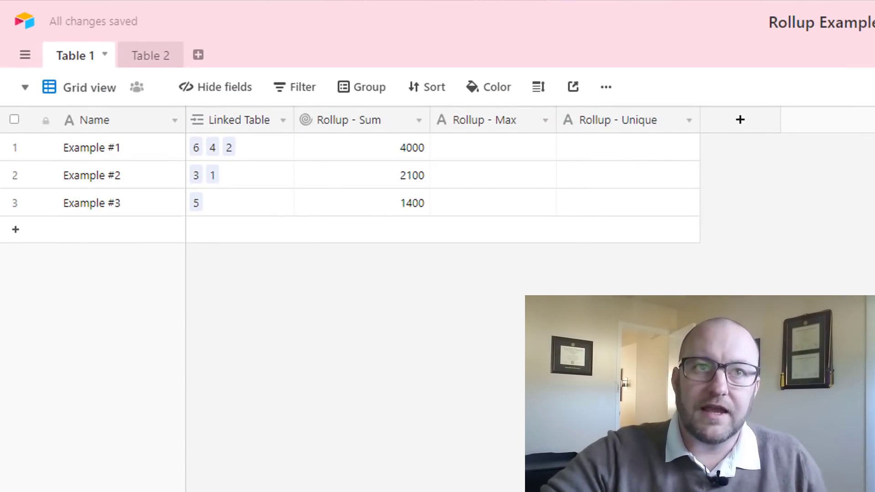
pyautogui.click(417, 123)
pyautogui.click(384, 151)
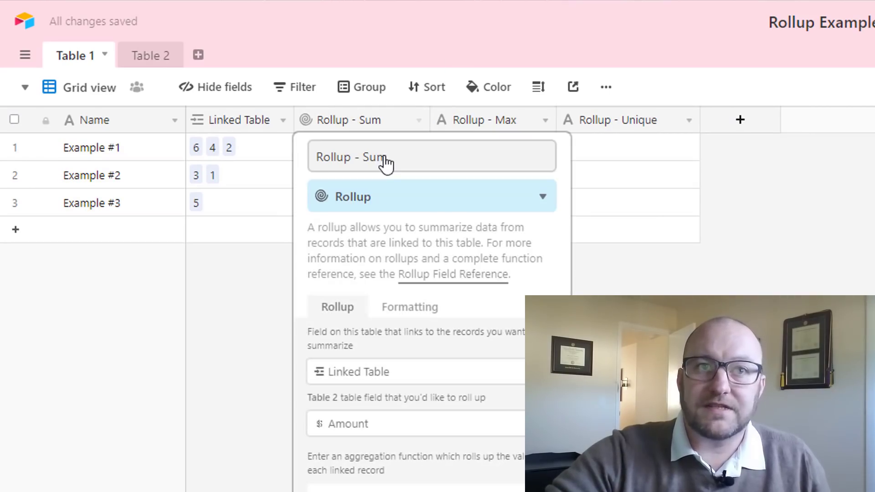
pyautogui.click(410, 307)
pyautogui.click(396, 356)
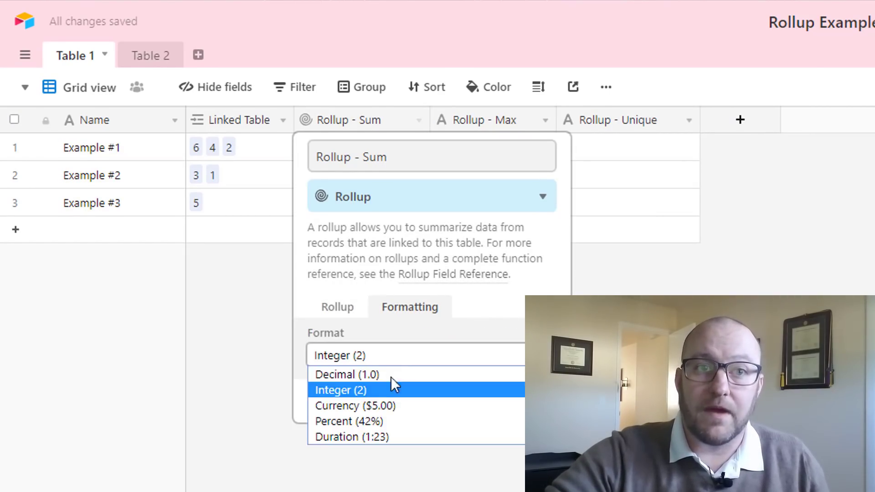
pyautogui.click(389, 406)
pyautogui.press('Return')
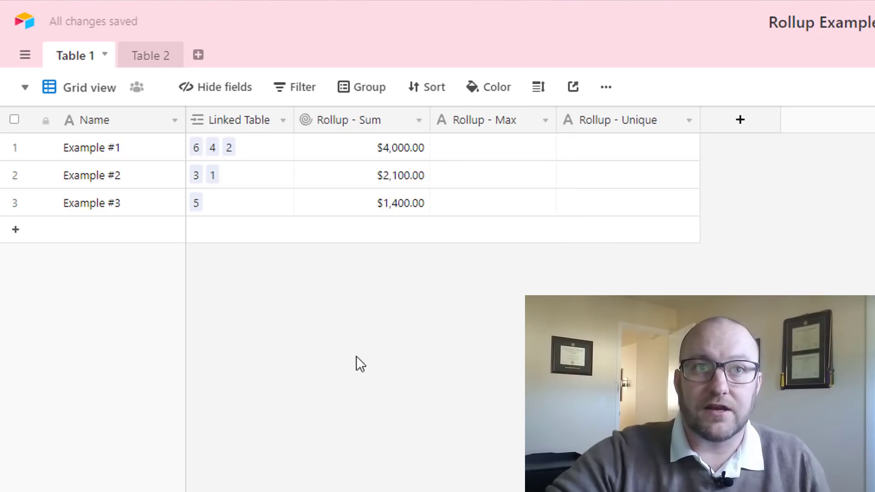
pyautogui.moveTo(430, 119); pyautogui.dragTo(410, 120)
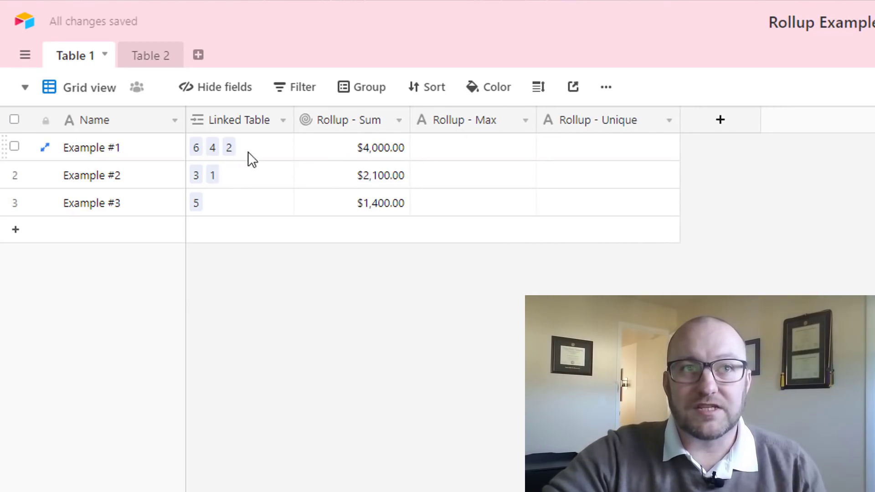
# Verify Example #1's $4,000.00 sum against its $1,500.00 and $1,300.00 amounts in Table 2
pyautogui.click(343, 152)
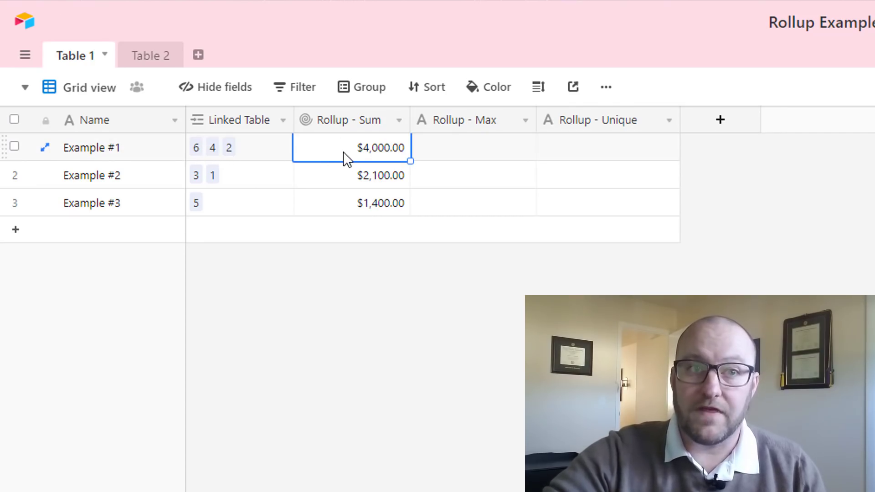
pyautogui.click(157, 57)
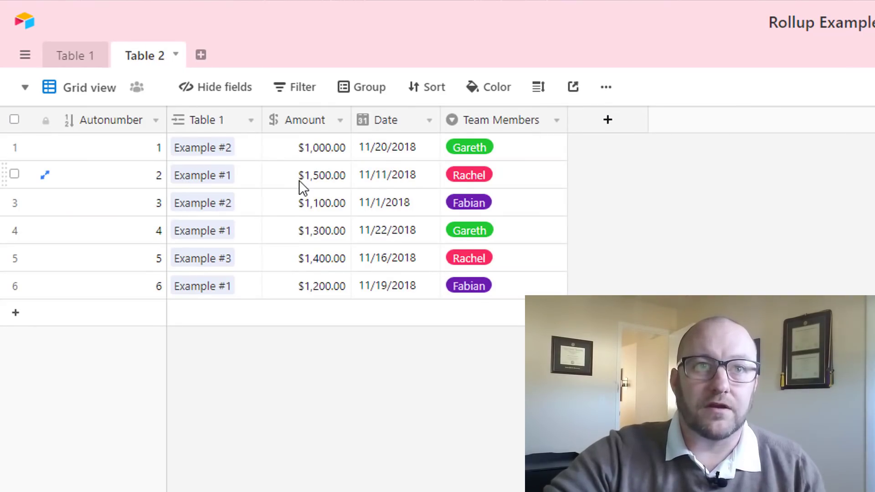
pyautogui.click(285, 179)
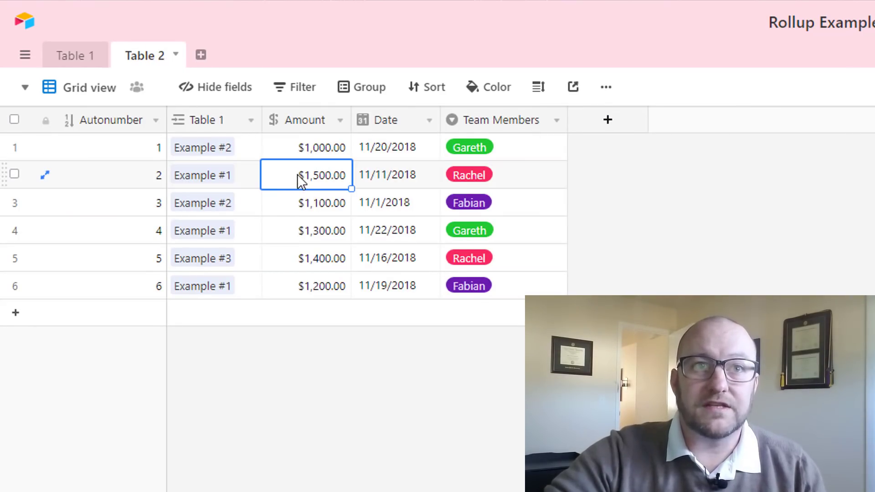
pyautogui.click(291, 231)
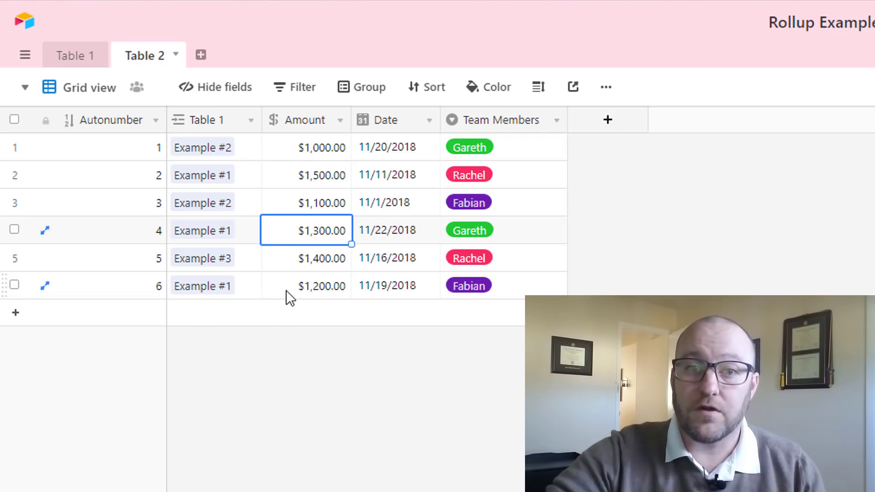
pyautogui.click(91, 60)
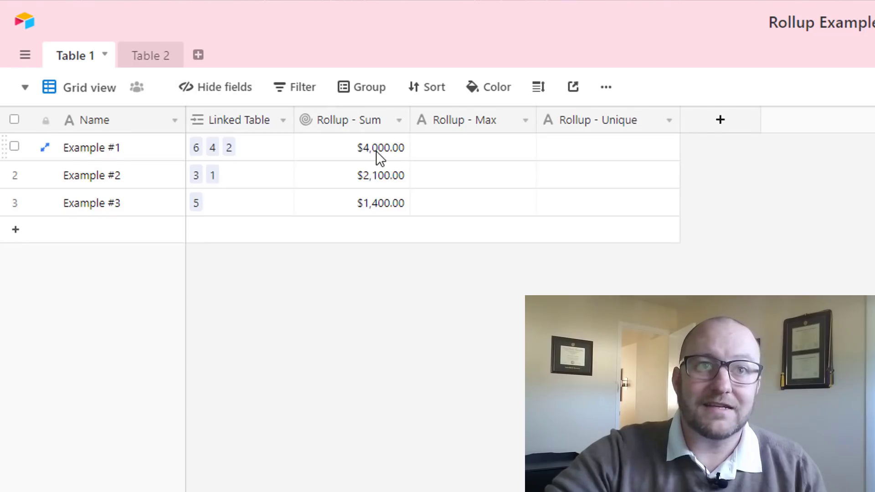
pyautogui.click(376, 153)
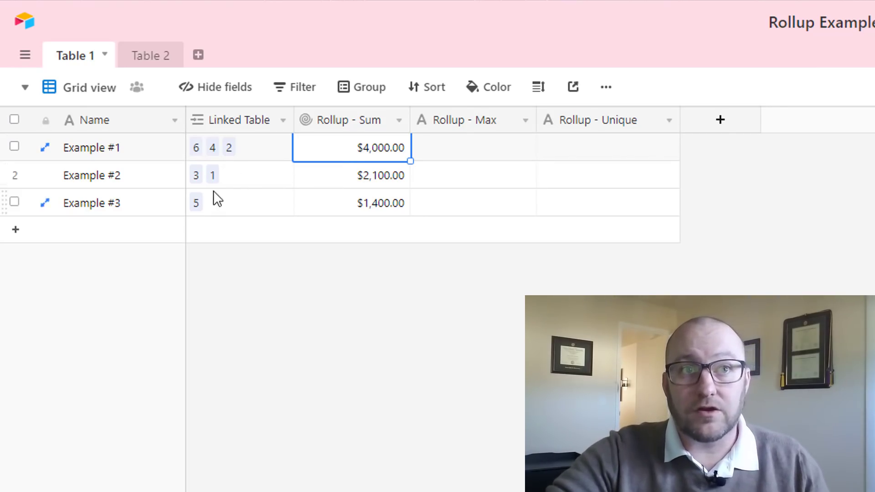
# Compare the $2,100.00 and $1,400.00 sums with Table 2's amounts, ending back in Table 1
pyautogui.click(162, 60)
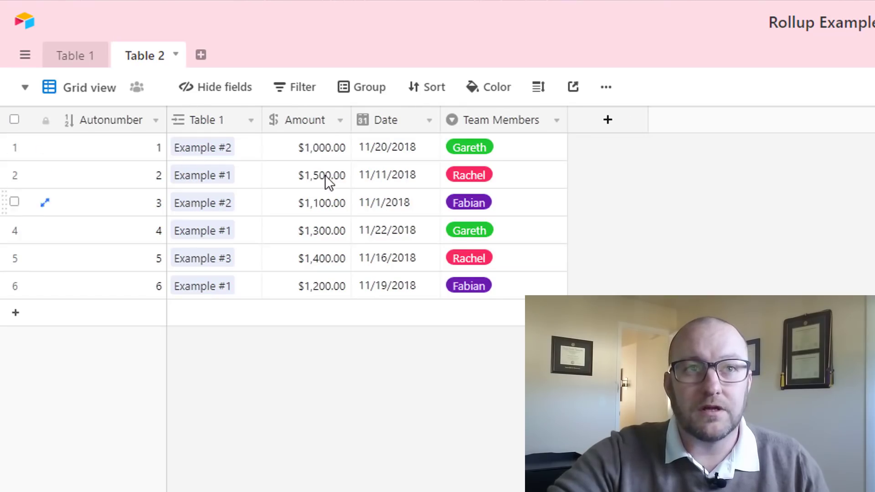
pyautogui.click(287, 153)
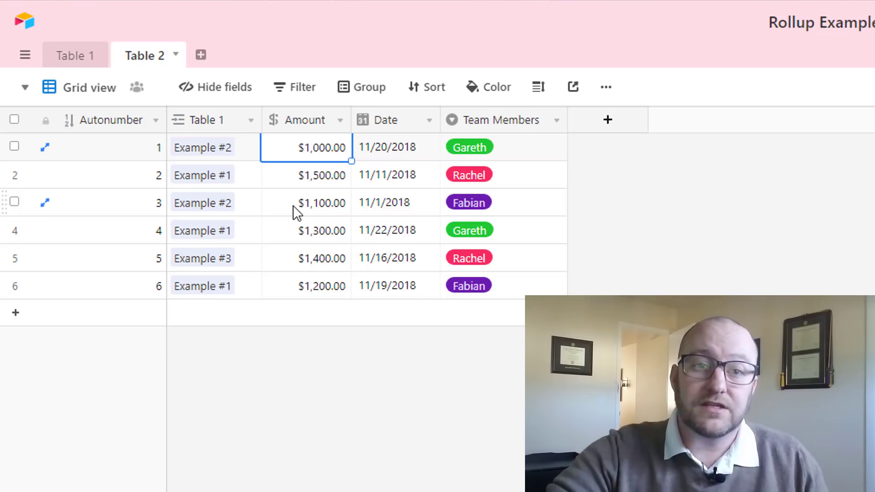
pyautogui.click(80, 57)
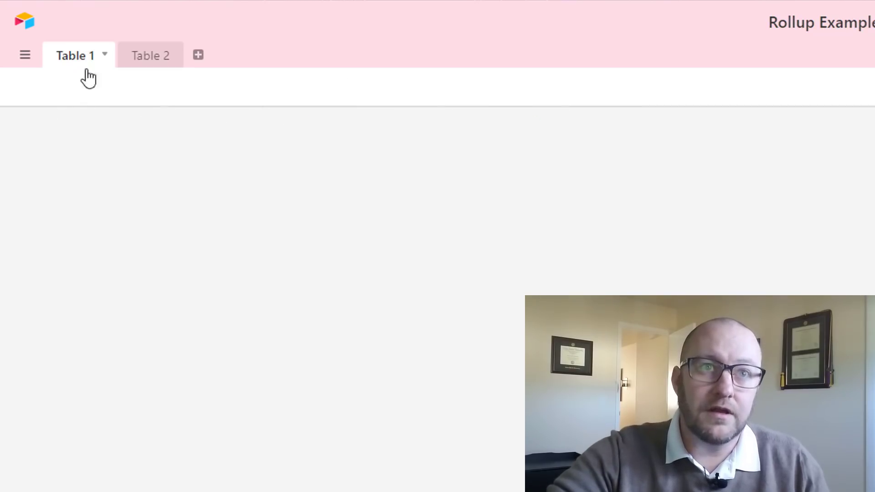
pyautogui.click(358, 175)
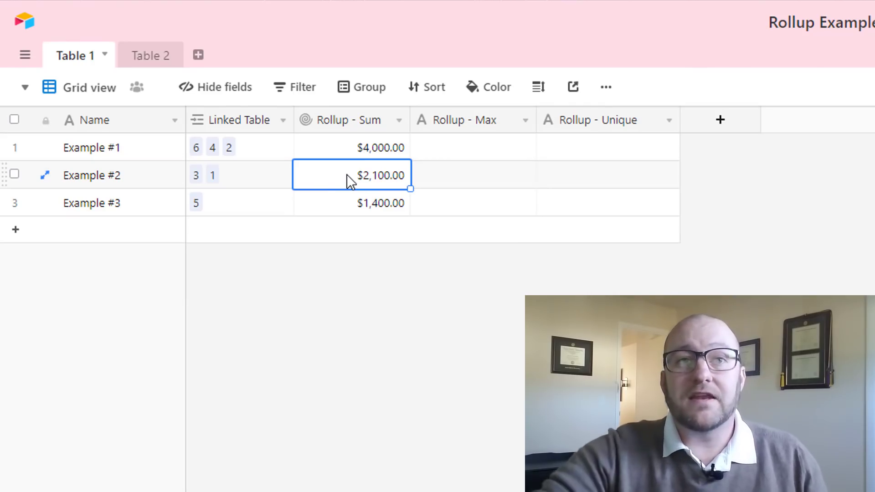
pyautogui.click(340, 206)
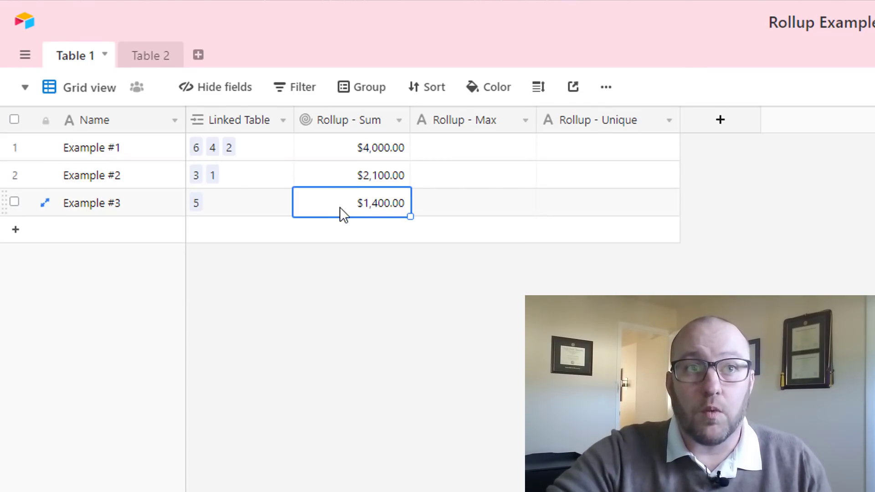
pyautogui.click(148, 59)
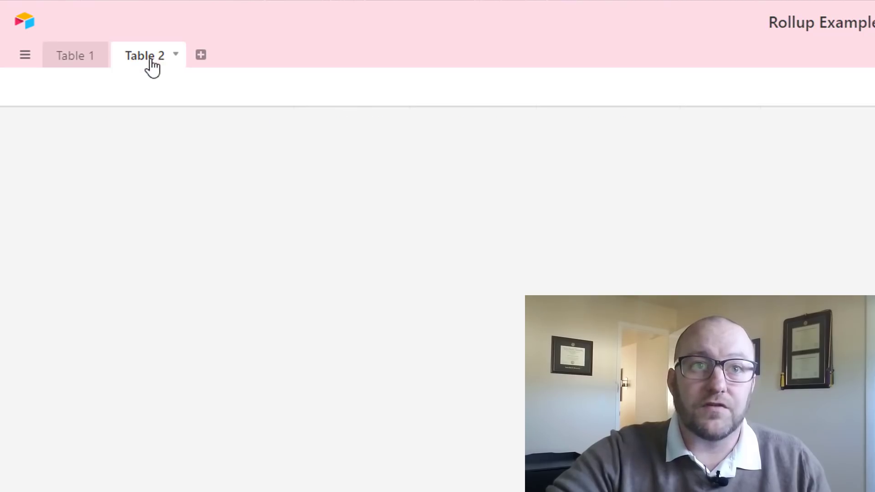
pyautogui.click(296, 267)
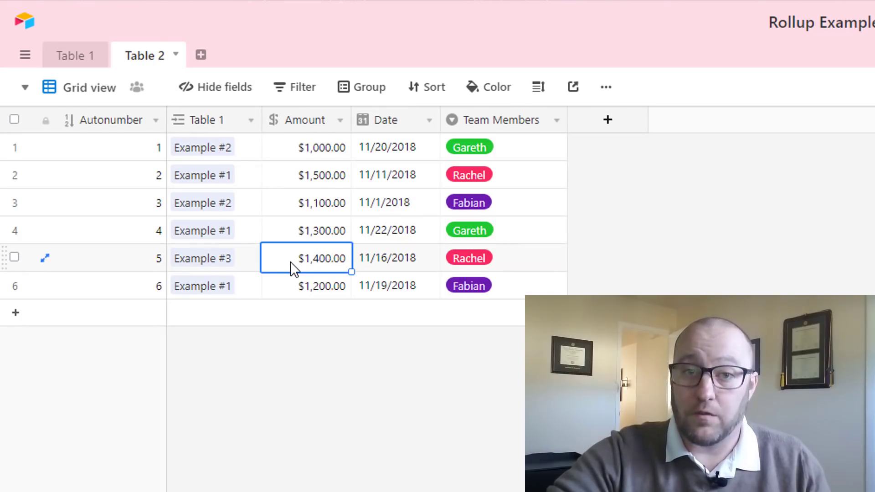
pyautogui.click(75, 57)
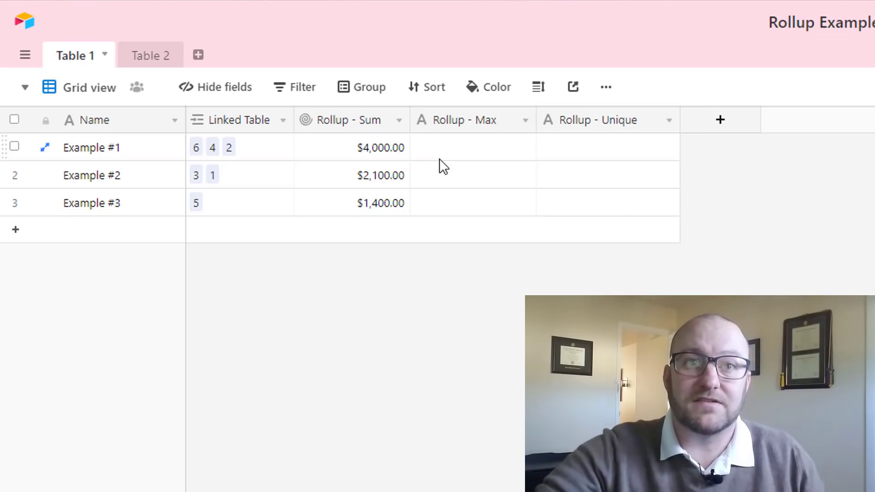
# Convert Rollup - Max to a rollup of Table 2's Date using MAX(values) and save it
pyautogui.click(526, 121)
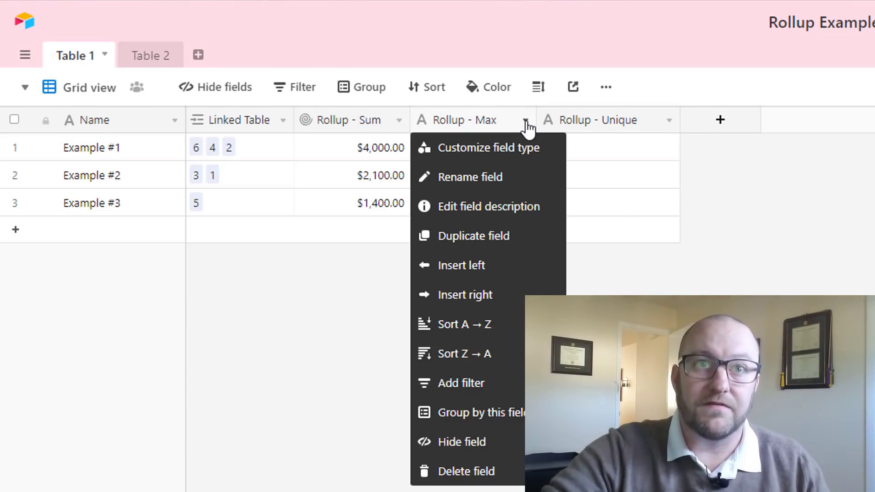
pyautogui.click(512, 160)
pyautogui.click(503, 200)
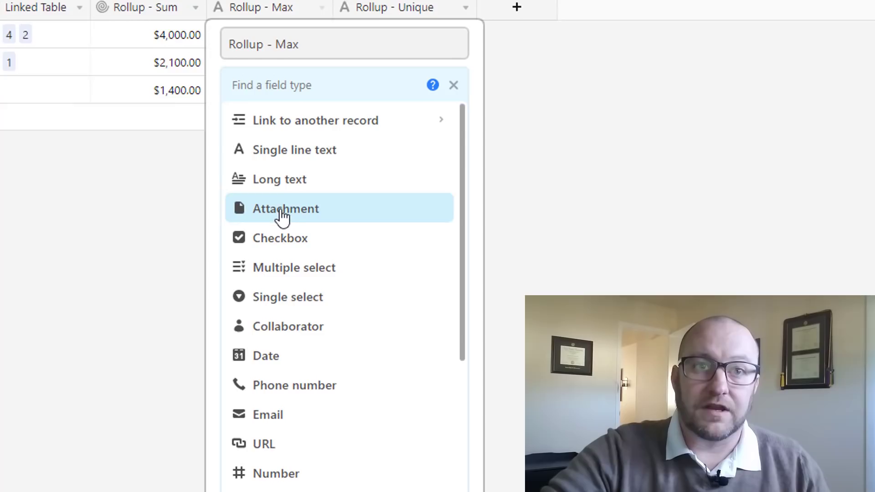
pyautogui.write('r')
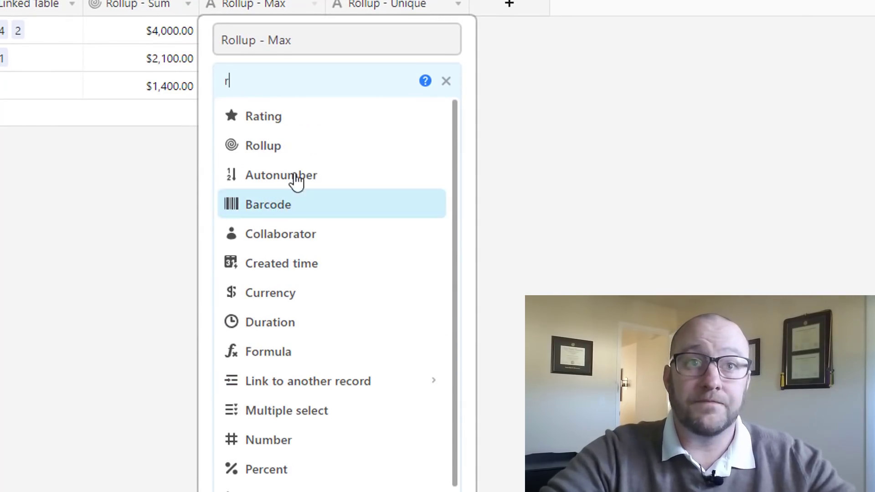
pyautogui.click(294, 155)
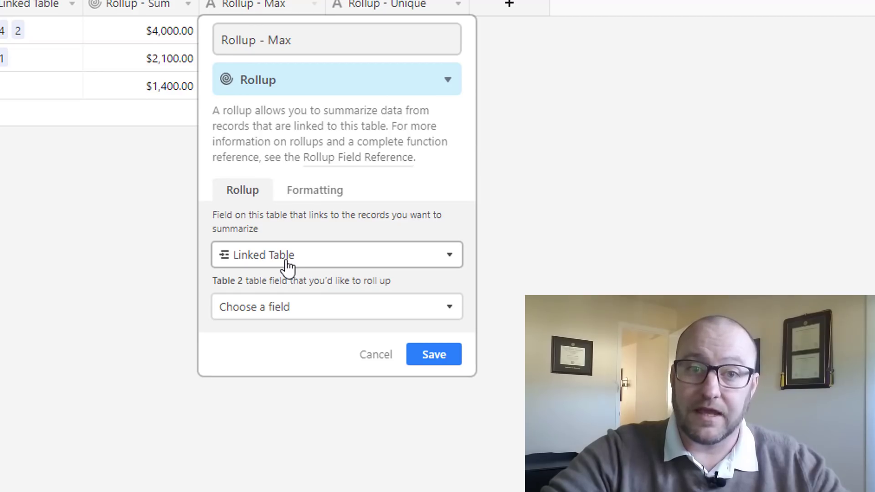
pyautogui.click(286, 310)
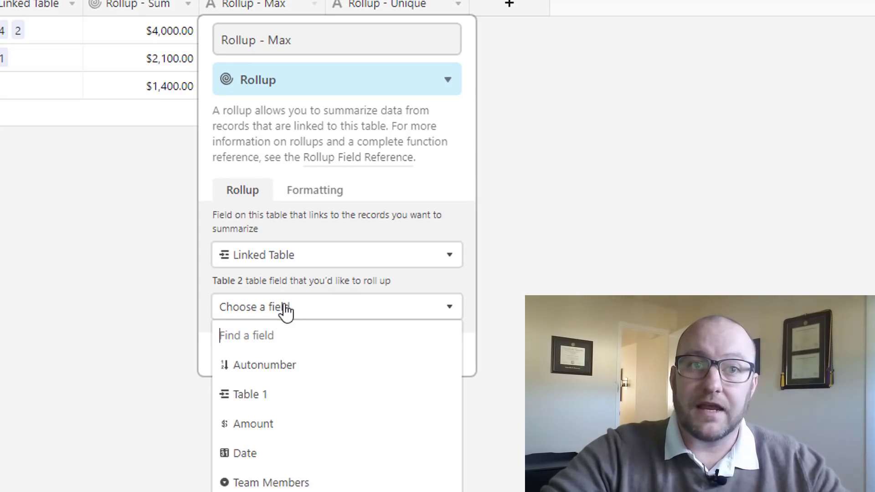
pyautogui.click(280, 463)
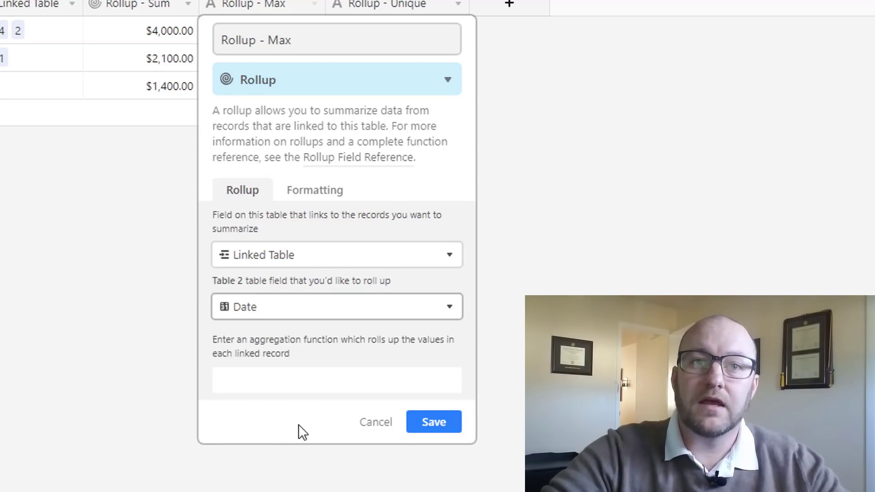
pyautogui.click(302, 389)
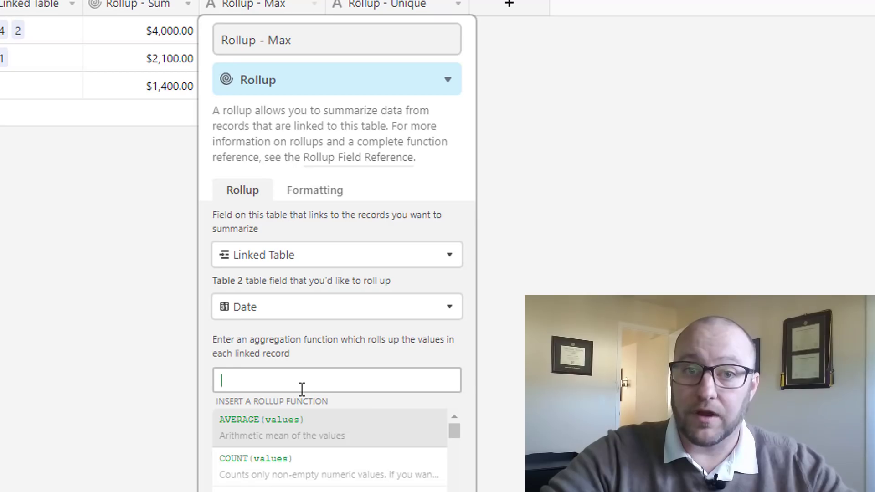
pyautogui.write('ma')
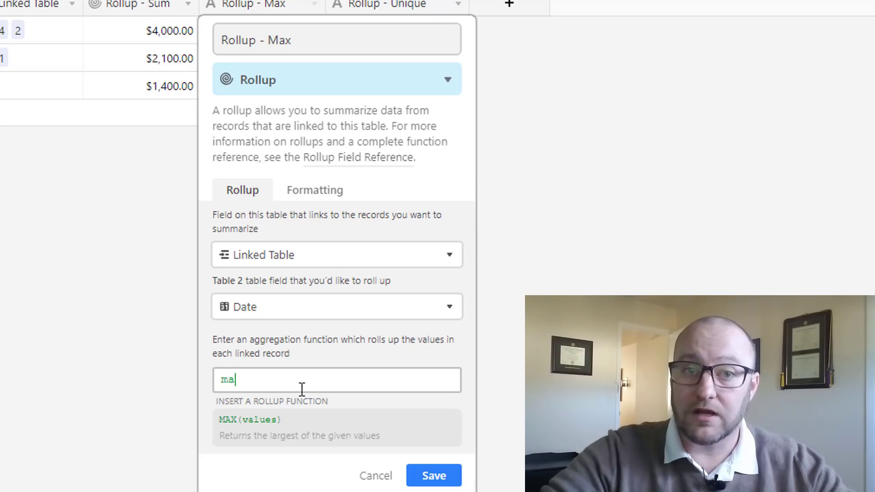
pyautogui.click(294, 440)
pyautogui.click(444, 424)
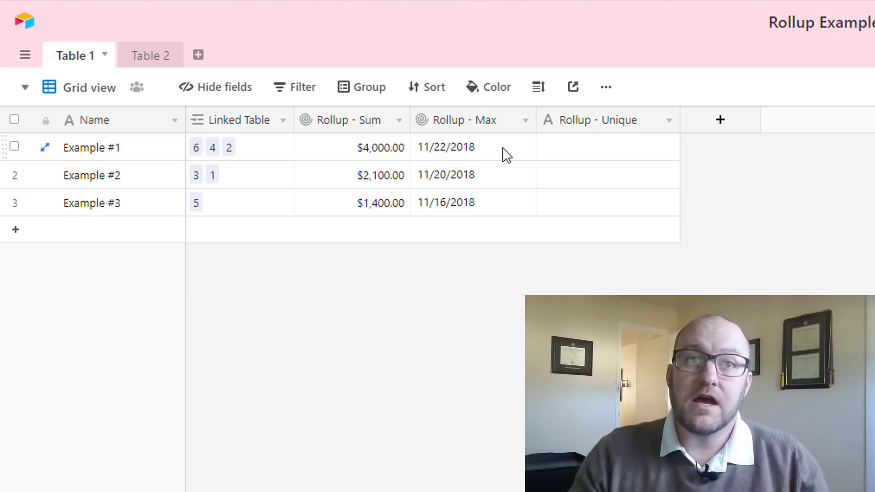
pyautogui.click(445, 151)
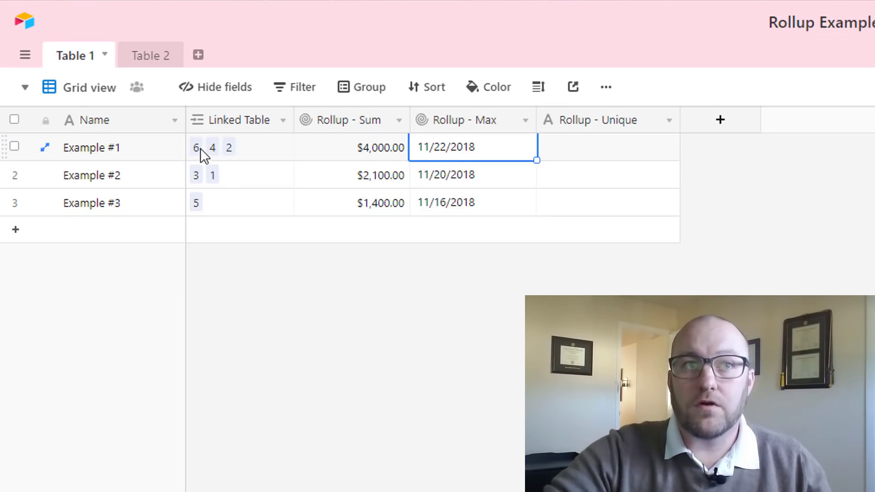
pyautogui.click(151, 59)
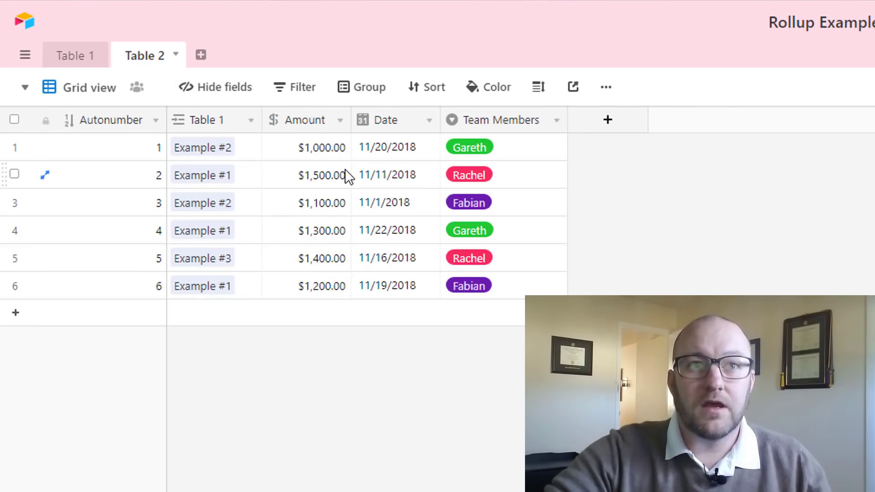
pyautogui.click(391, 180)
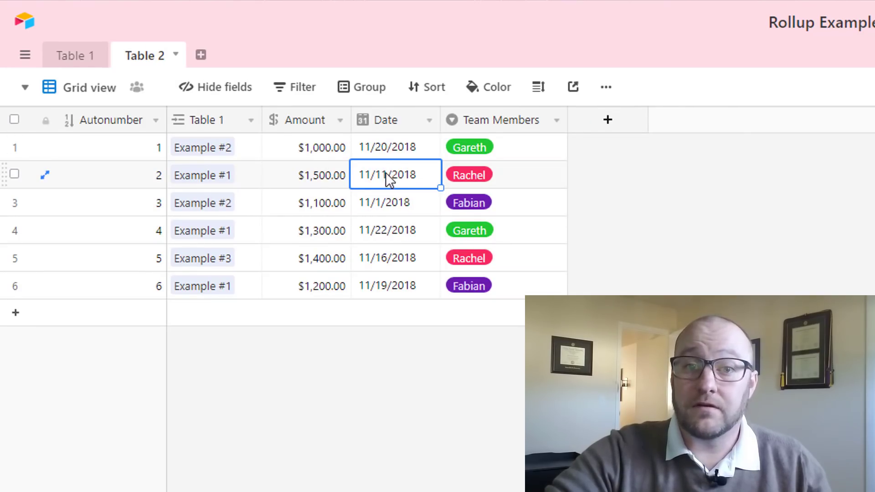
pyautogui.click(422, 229)
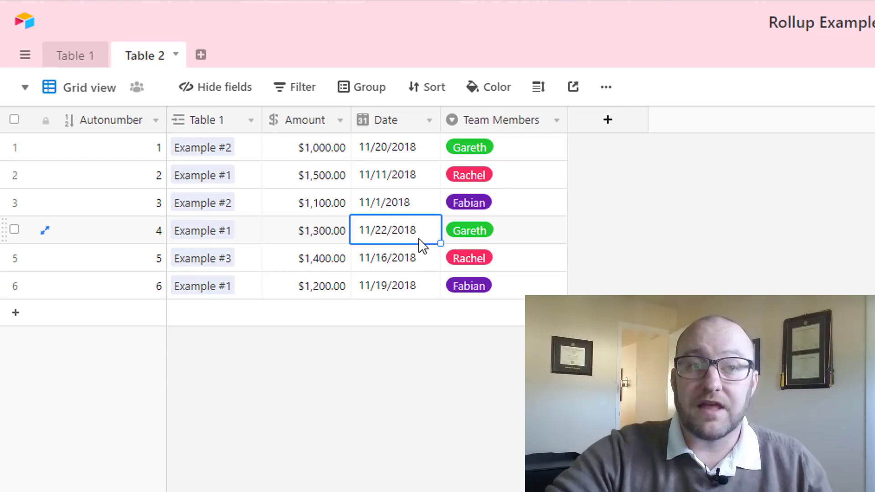
pyautogui.click(414, 288)
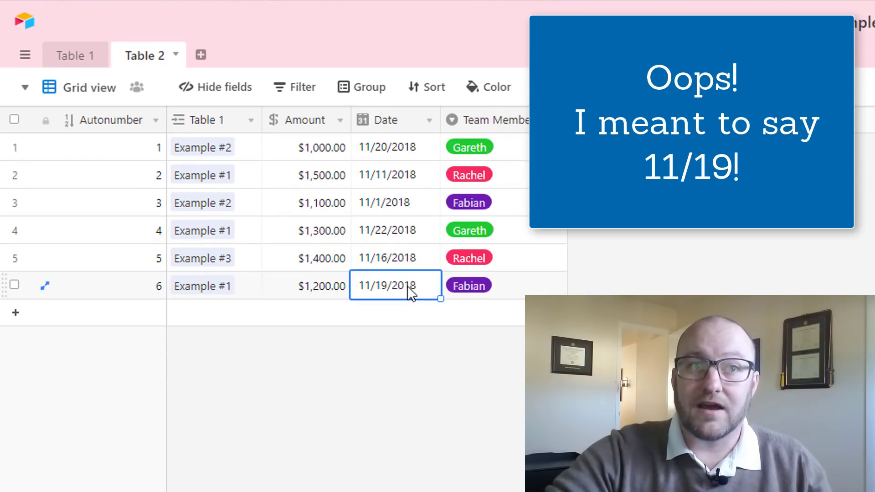
pyautogui.click(423, 232)
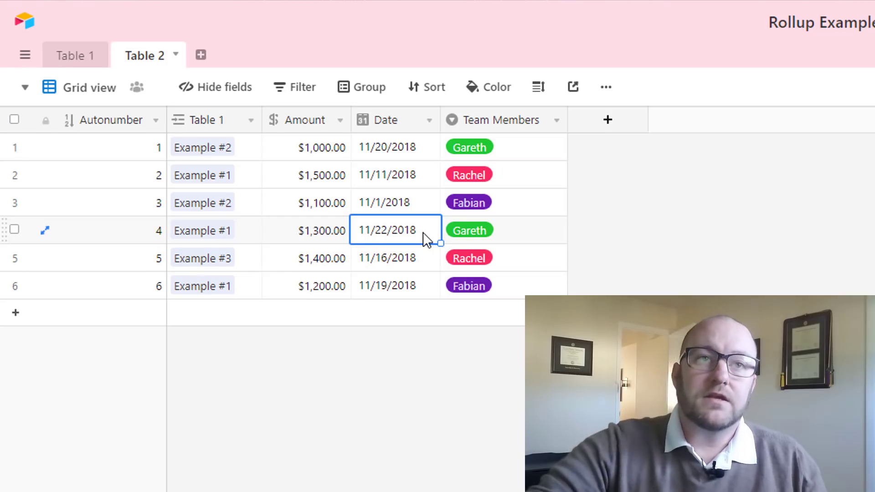
# Back in Table 1, narrow the Rollup - Max column and make Rollup - Unique a Rollup field
pyautogui.click(90, 56)
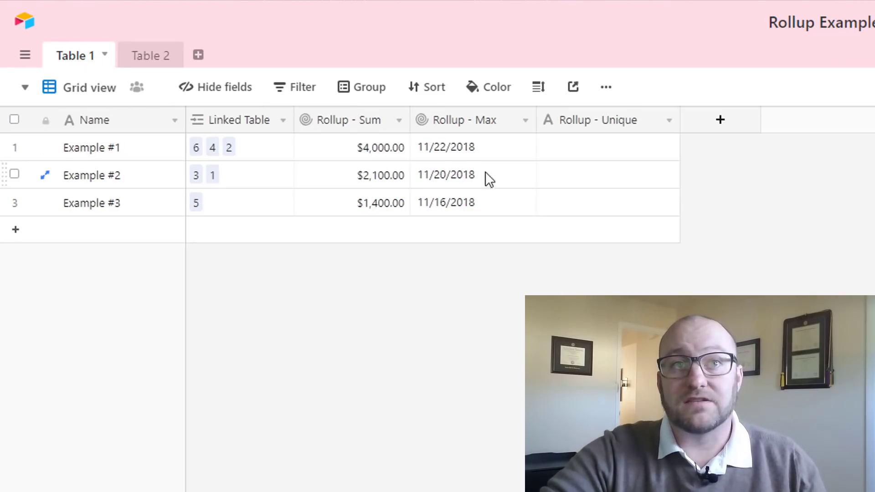
pyautogui.moveTo(533, 121); pyautogui.dragTo(519, 122)
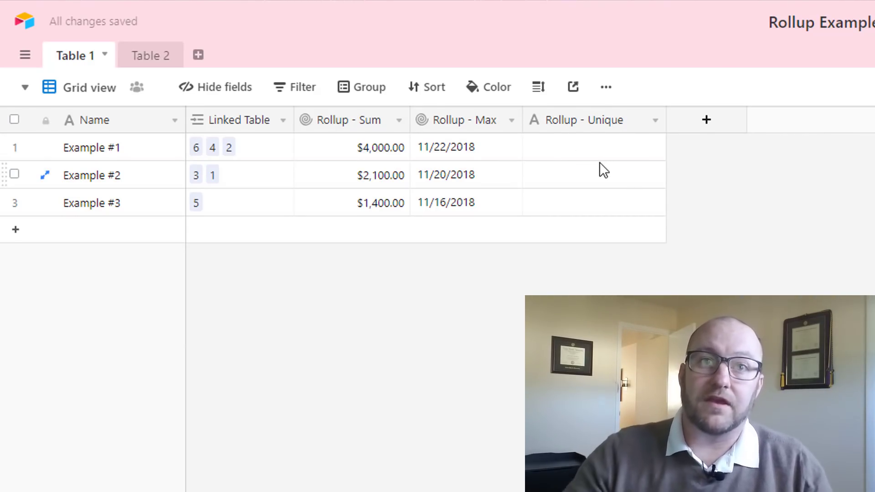
pyautogui.click(655, 122)
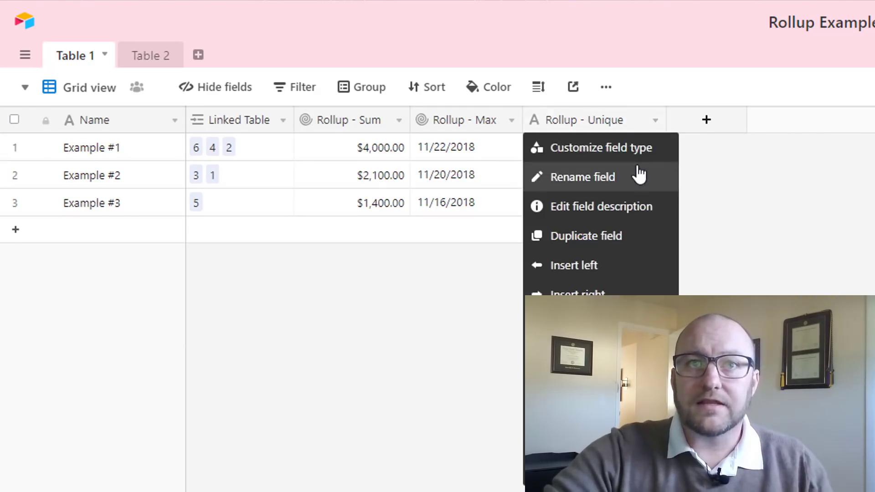
pyautogui.click(633, 162)
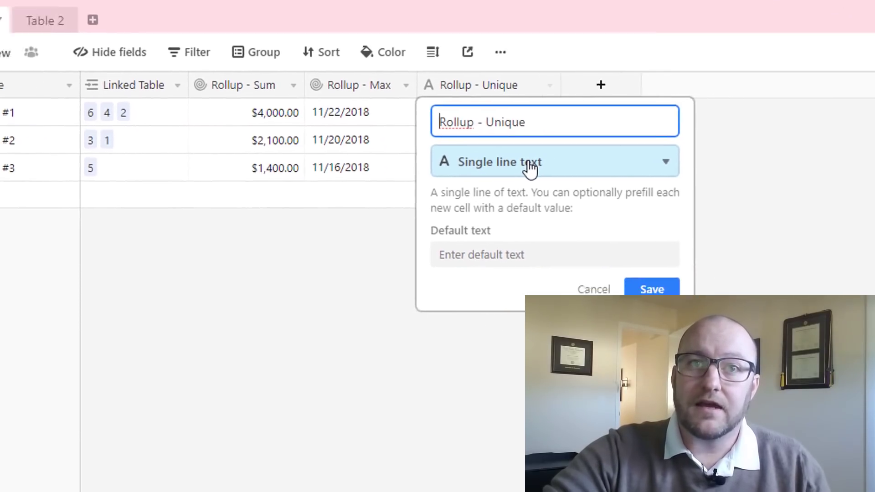
pyautogui.click(631, 204)
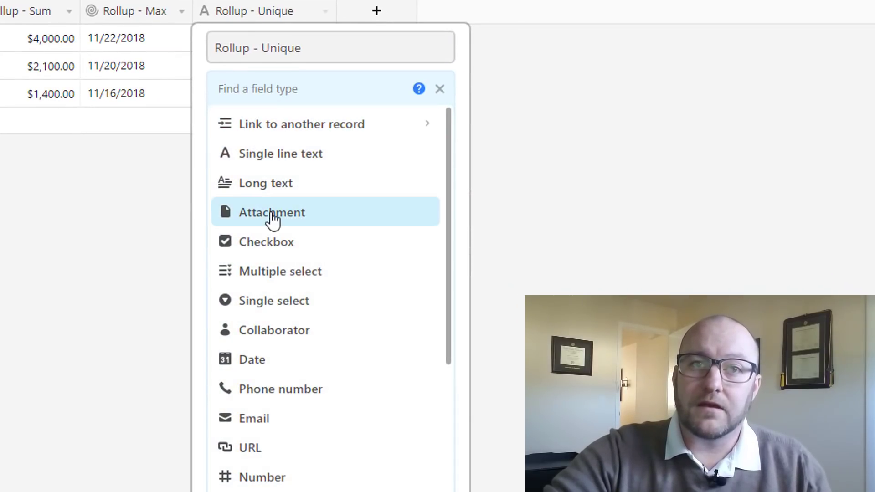
pyautogui.write('r')
pyautogui.click(263, 154)
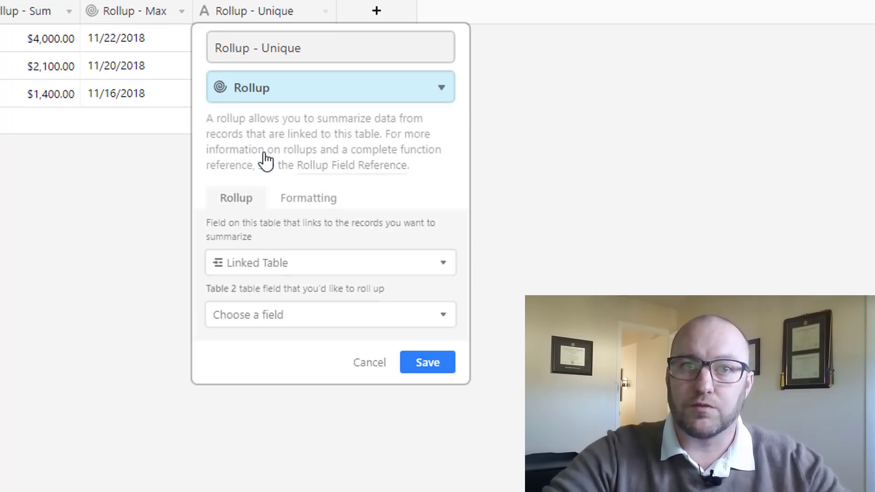
# Roll up Team Members with ARRAYUNIQUE(values) and save the field
pyautogui.click(273, 314)
pyautogui.click(269, 487)
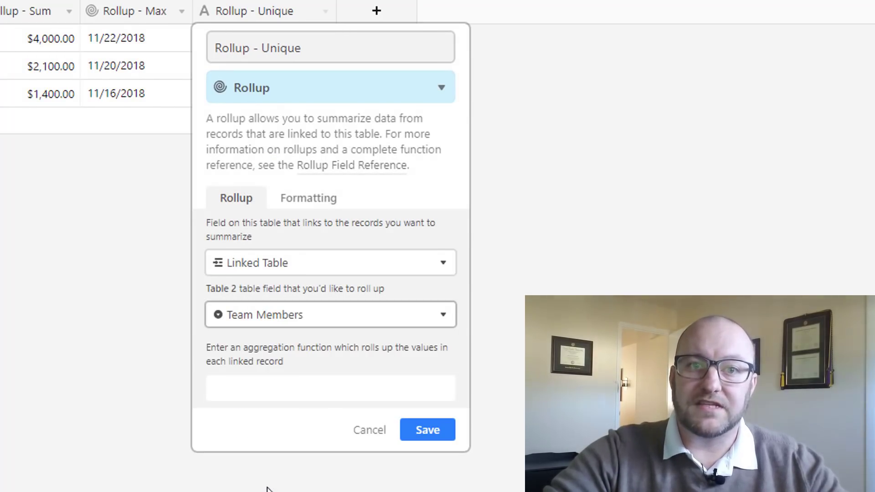
pyautogui.click(320, 385)
pyautogui.write('un')
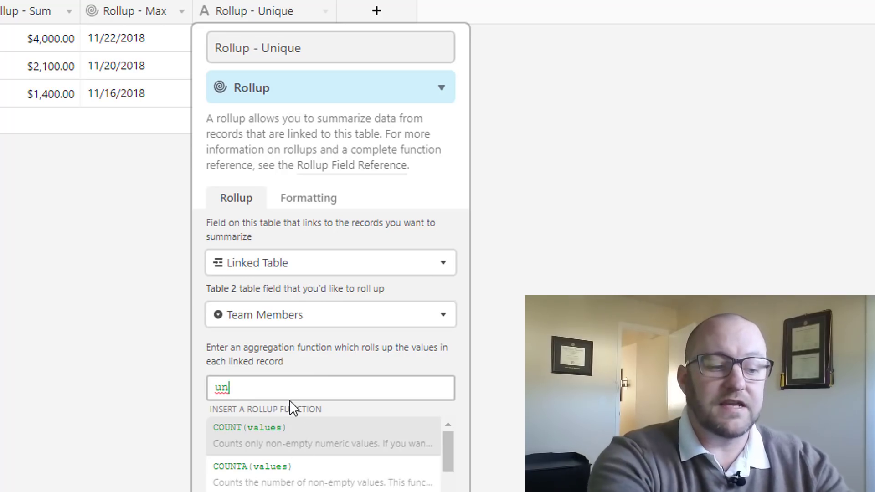
pyautogui.write('iqu')
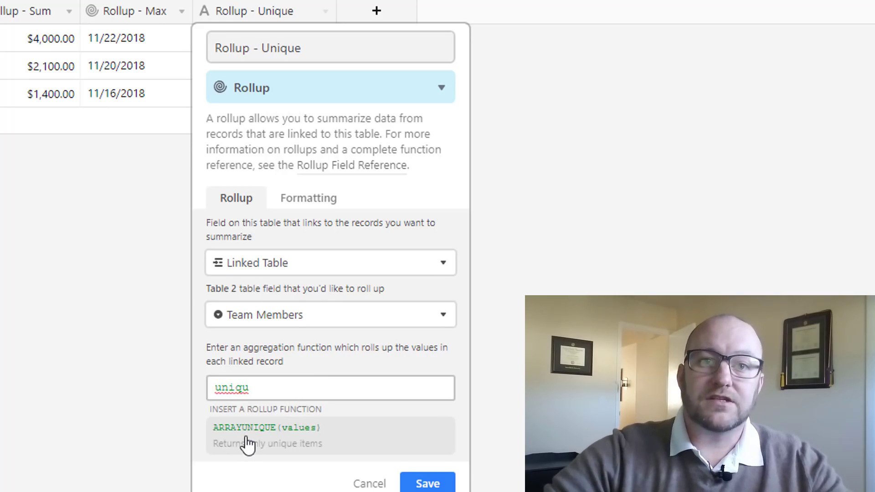
pyautogui.click(247, 430)
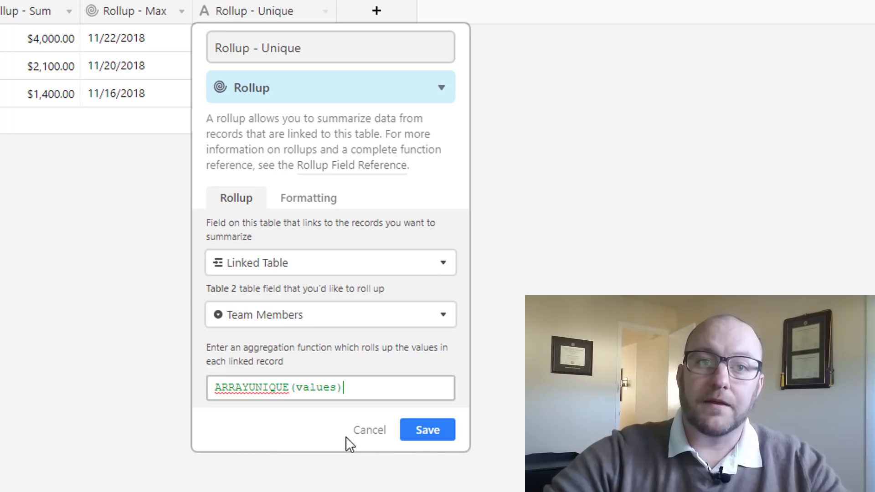
pyautogui.click(430, 437)
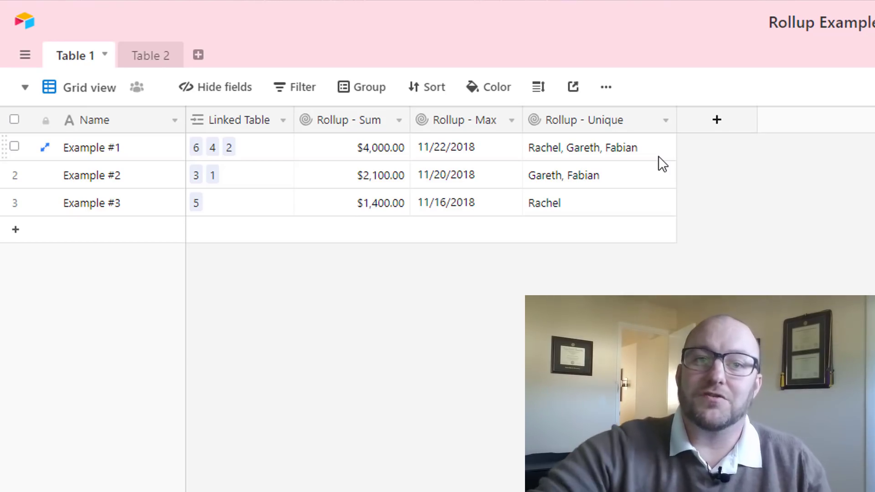
pyautogui.moveTo(608, 154); pyautogui.dragTo(605, 205)
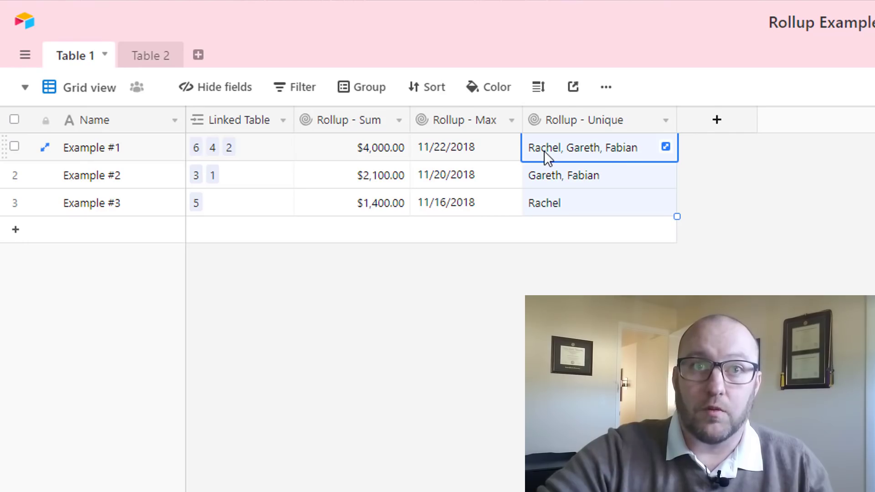
pyautogui.click(168, 55)
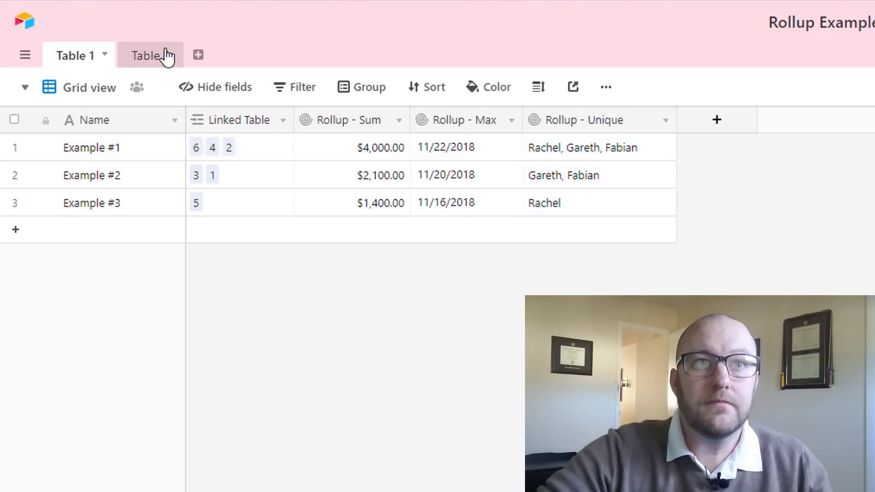
pyautogui.click(513, 181)
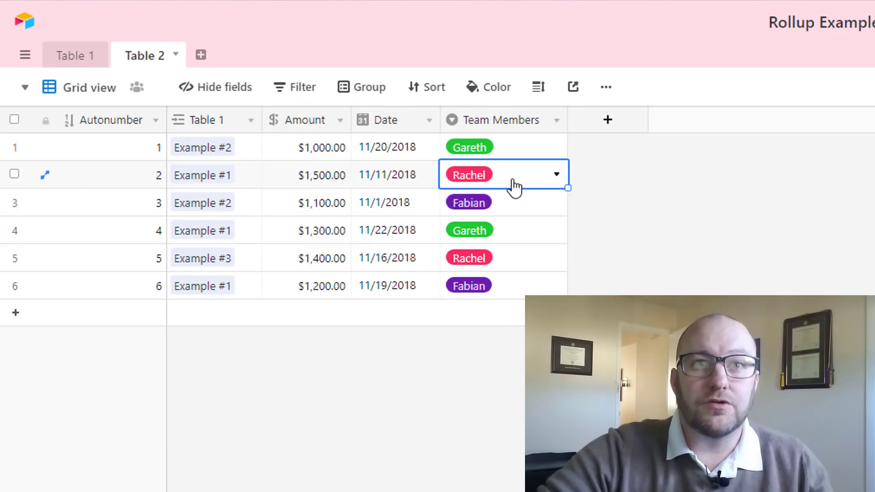
pyautogui.click(514, 230)
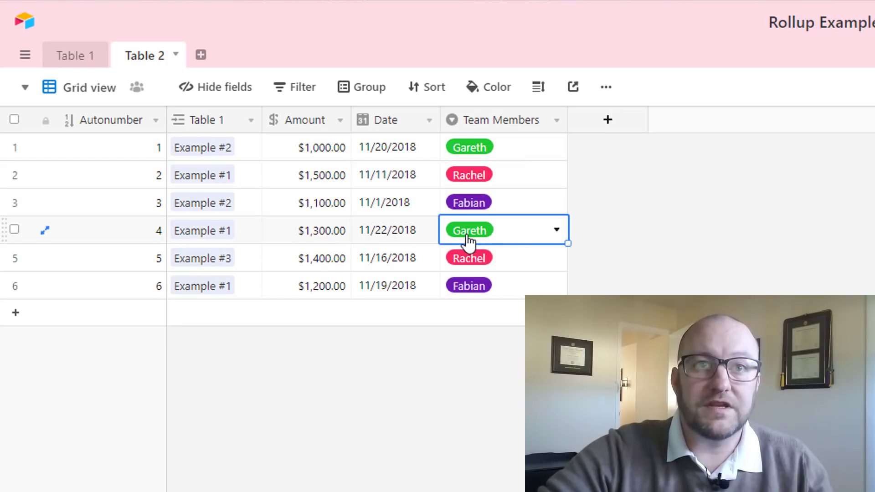
pyautogui.click(479, 291)
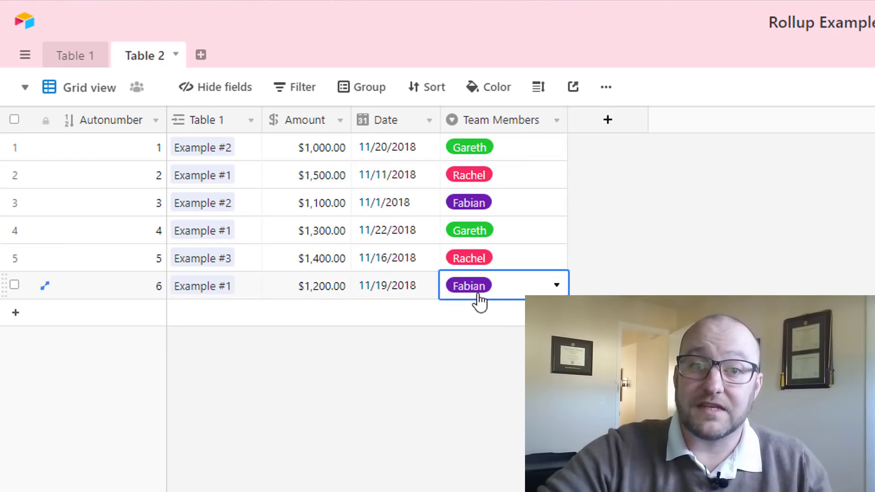
pyautogui.click(64, 58)
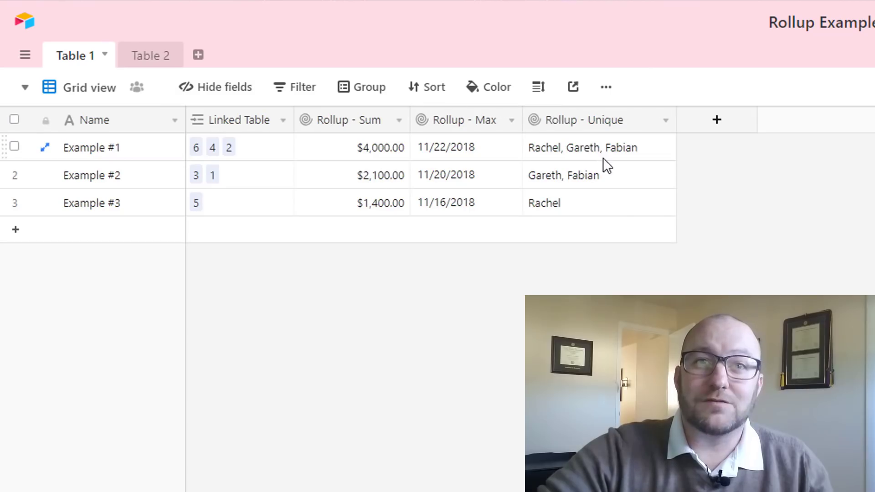
pyautogui.click(547, 148)
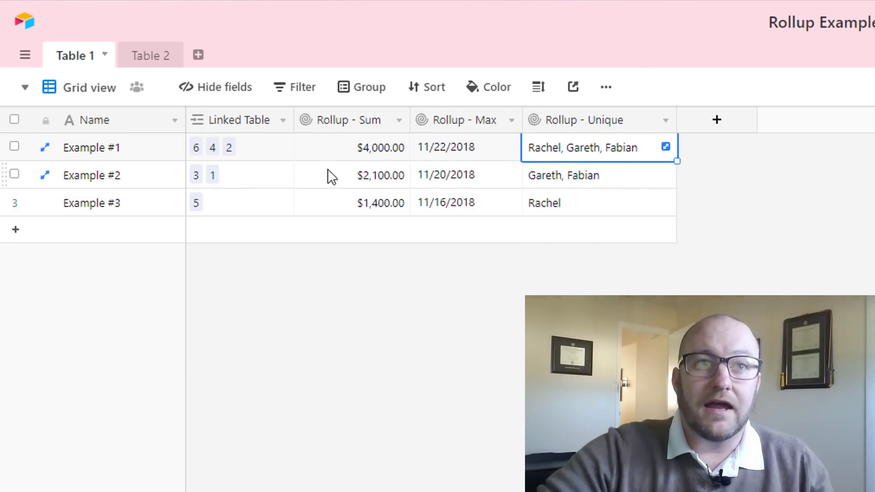
pyautogui.click(577, 185)
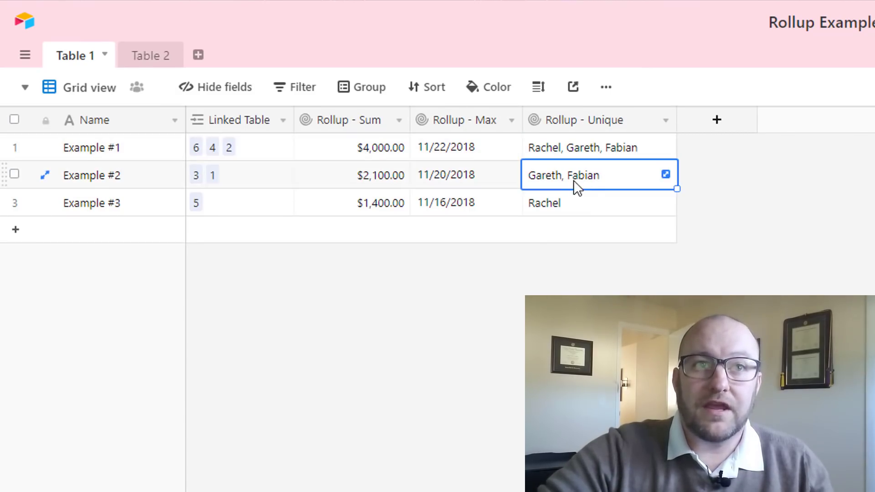
pyautogui.click(146, 57)
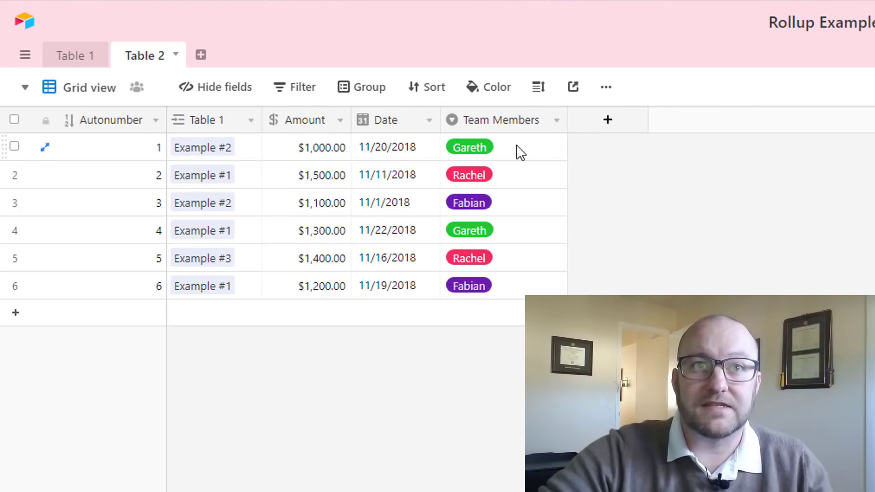
pyautogui.click(516, 146)
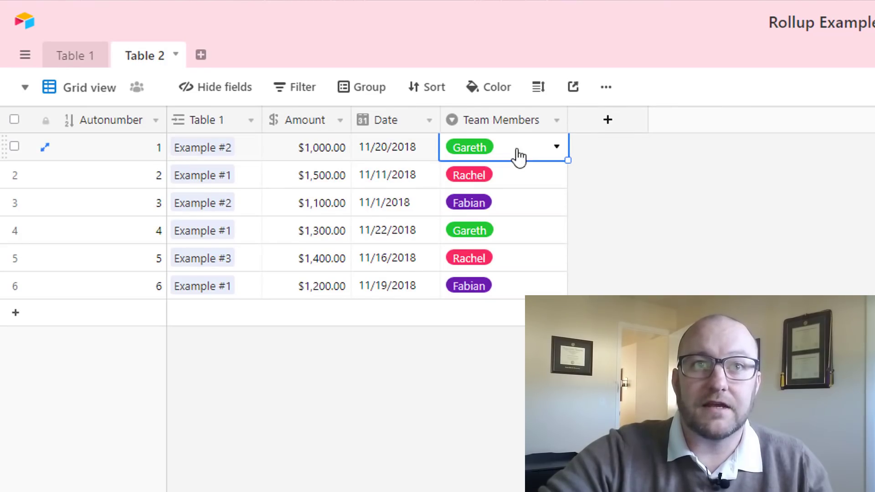
pyautogui.click(509, 210)
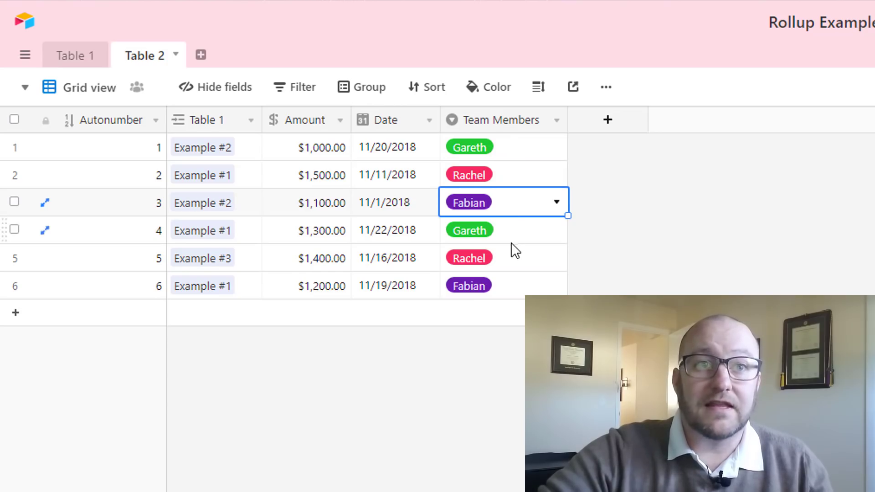
pyautogui.click(512, 259)
pyautogui.click(80, 60)
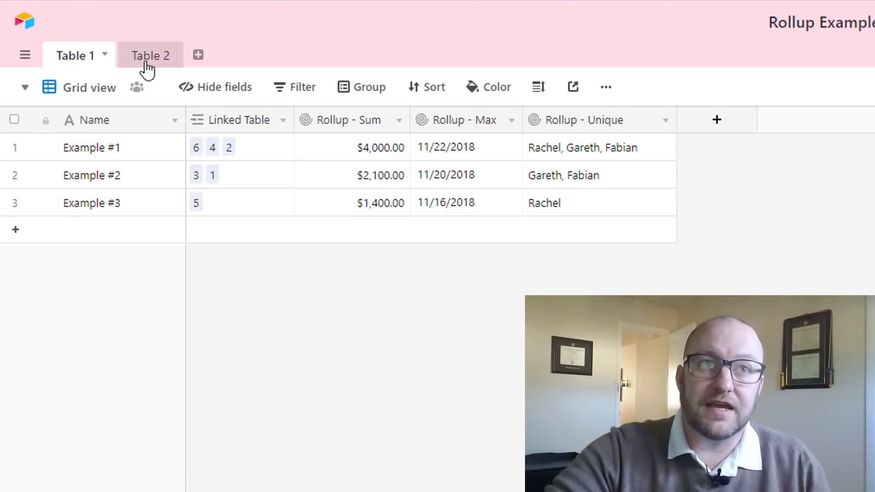
# Set Table 2 records 4 and 6 to record 2's team member, then check Example #1's Rollup - Unique
pyautogui.click(128, 145)
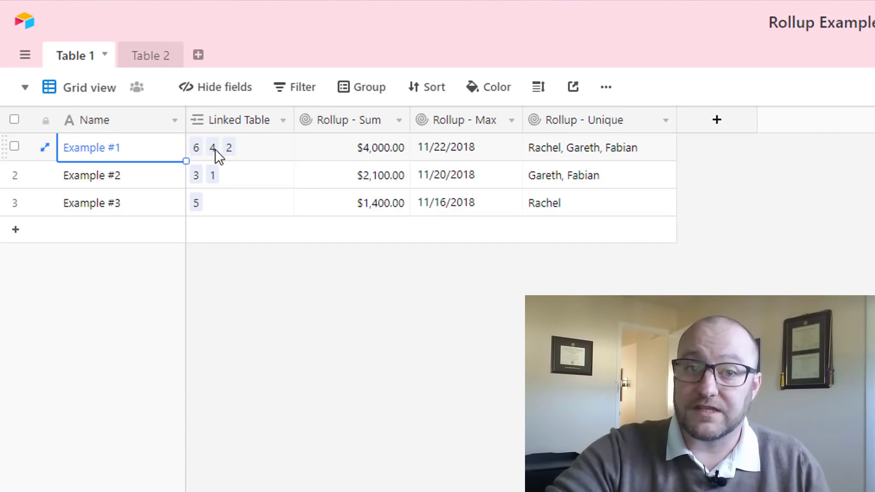
pyautogui.click(146, 63)
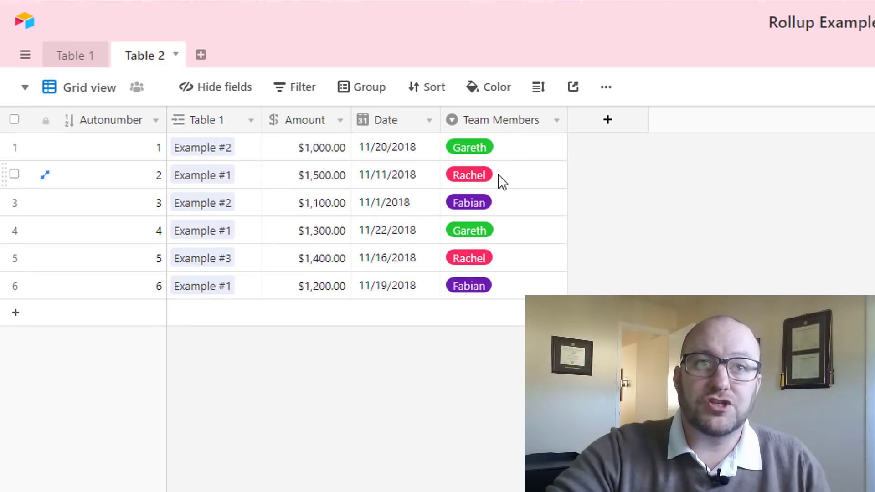
pyautogui.click(499, 231)
pyautogui.click(500, 232)
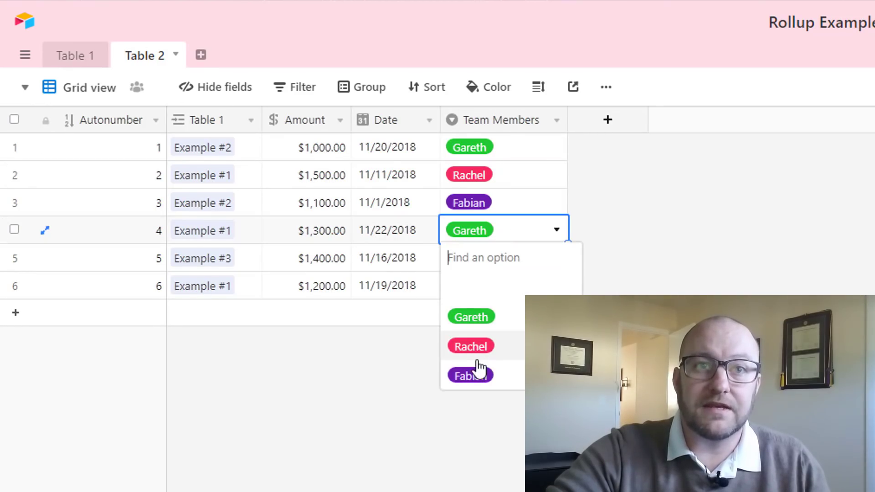
pyautogui.click(474, 347)
pyautogui.click(496, 292)
pyautogui.click(496, 292)
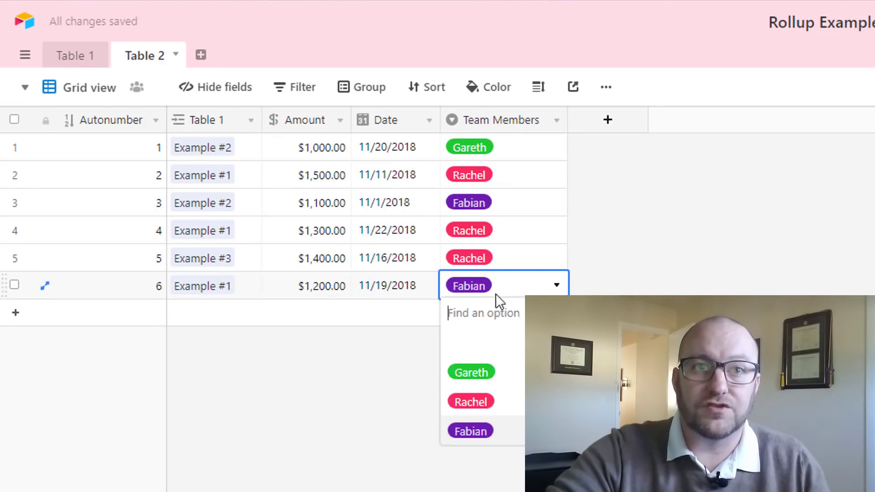
pyautogui.click(482, 408)
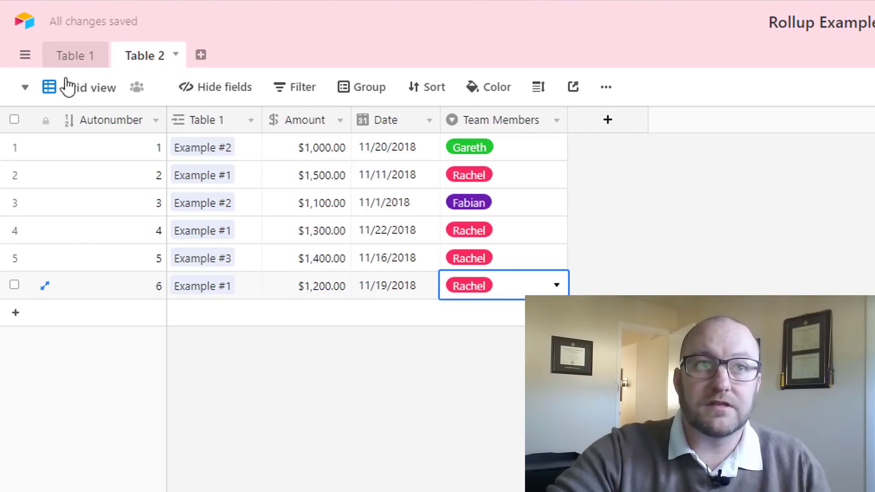
pyautogui.click(75, 56)
pyautogui.click(586, 149)
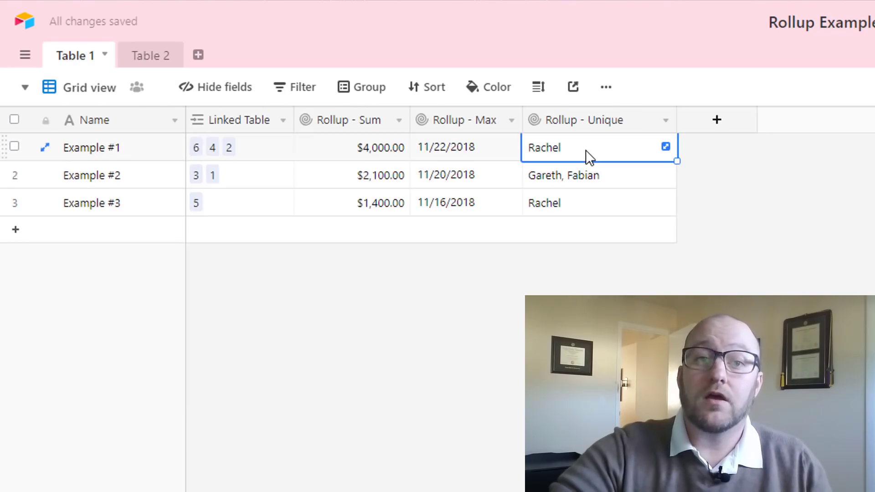